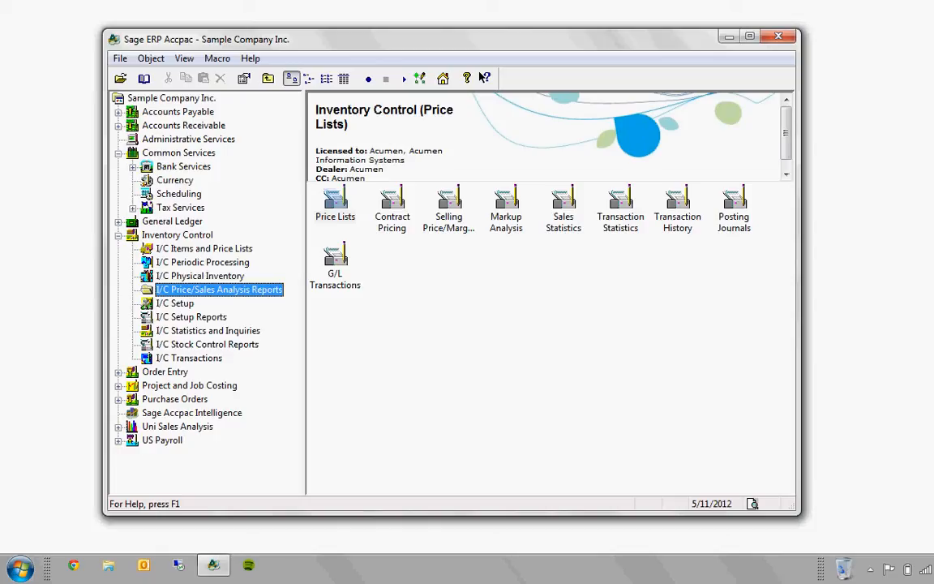
- Create a new folder directly under Sample Company Inc. and title it with the user's first name
key("Left")
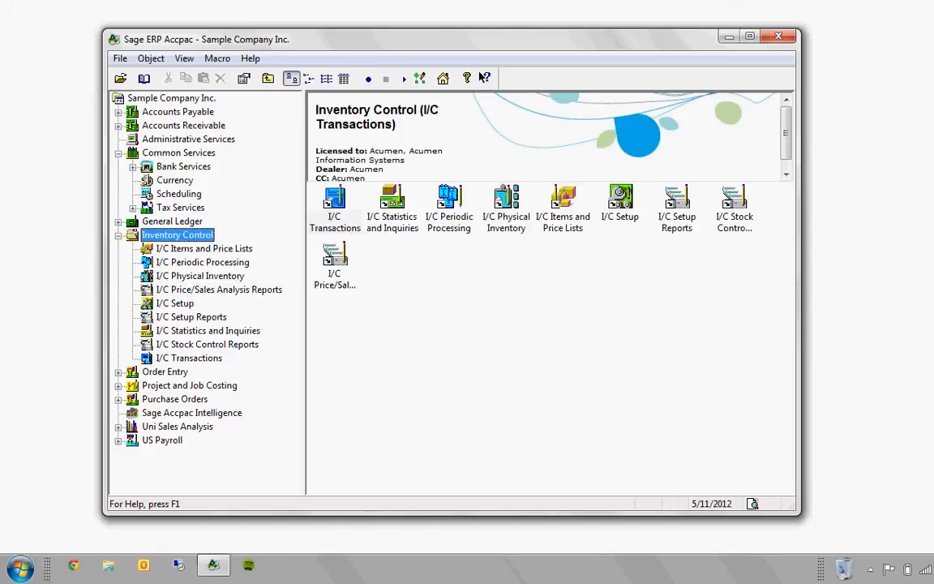
left_click(178, 152)
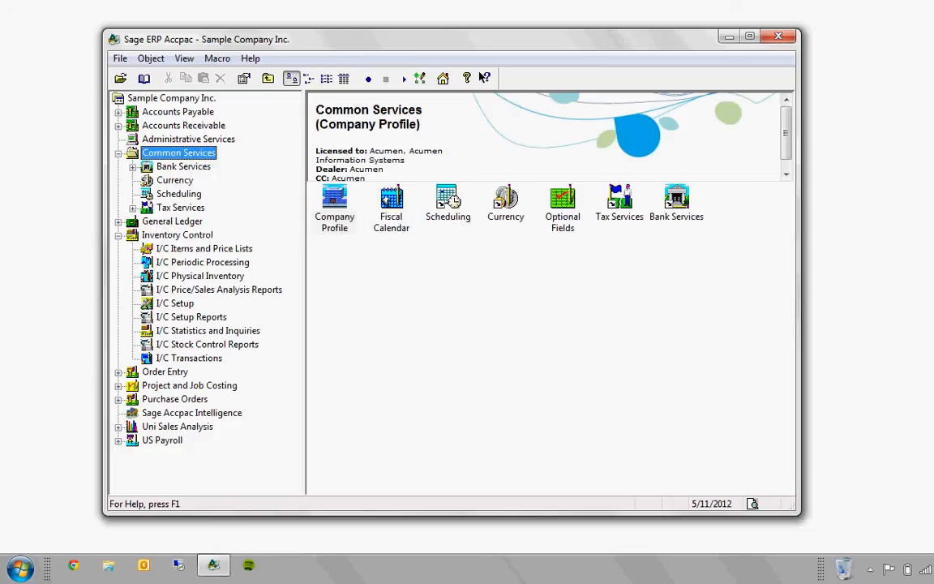
left_click(171, 99)
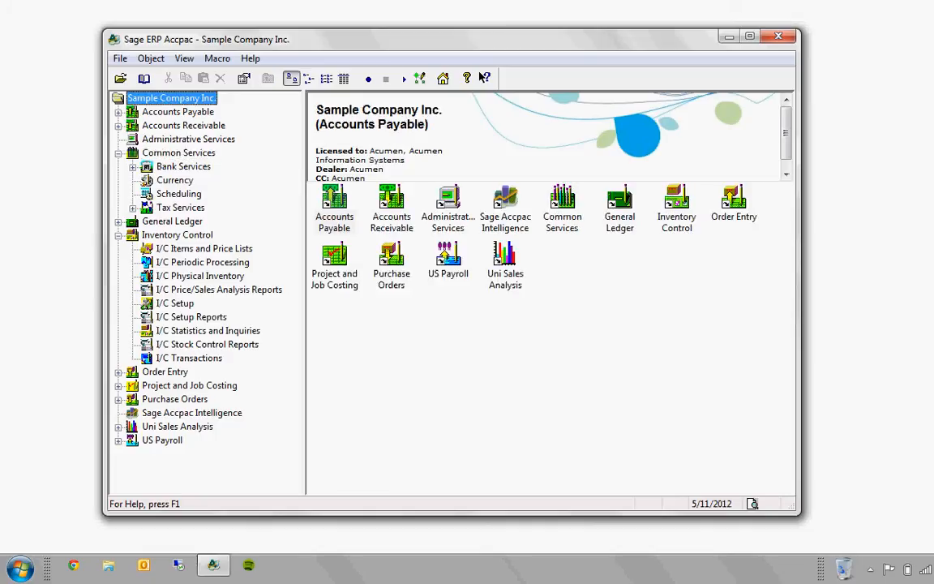
left_click(151, 58)
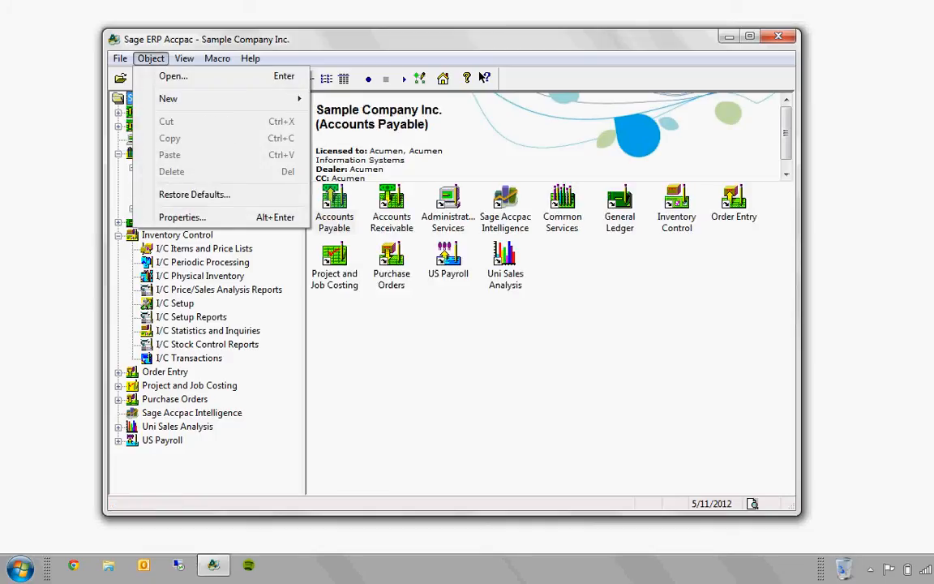
left_click(151, 58)
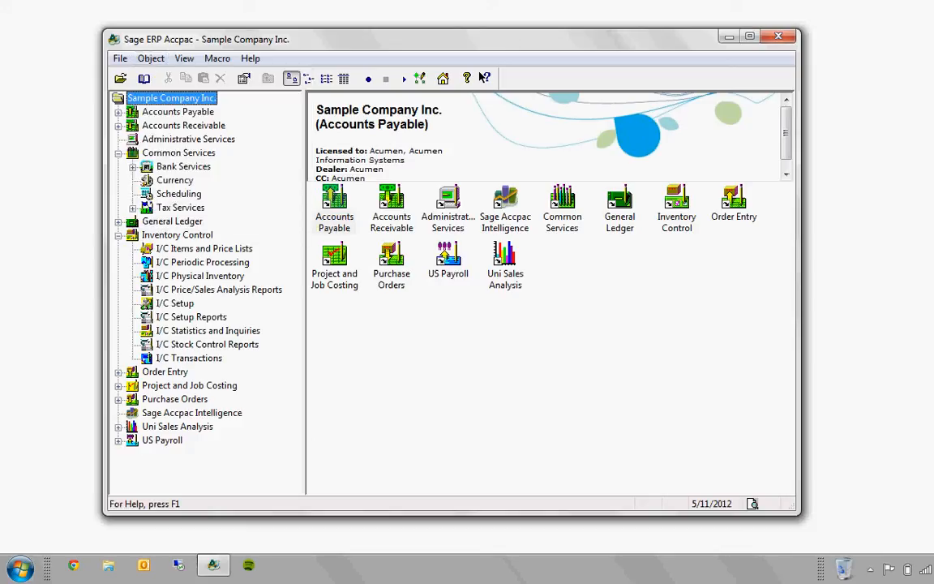
left_click(151, 58)
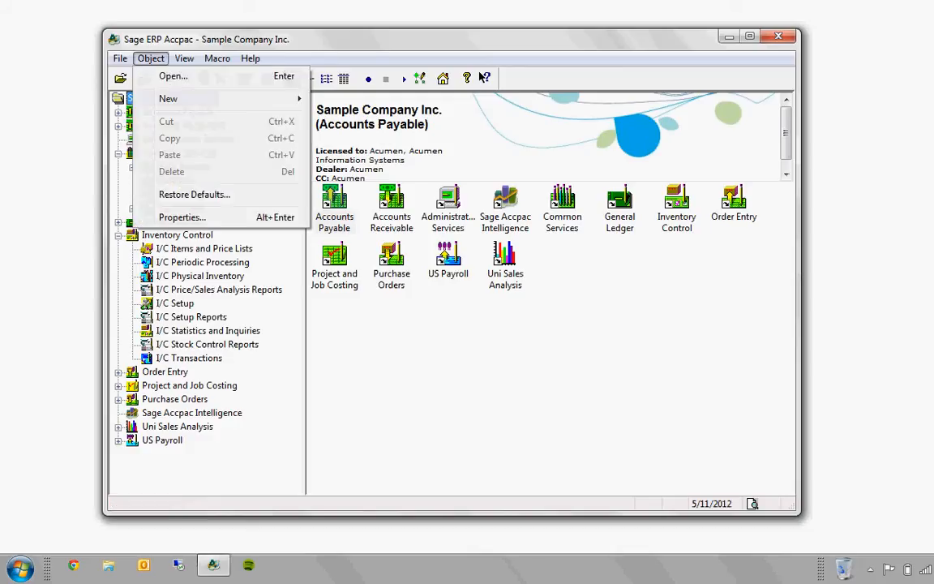
mouse_move(175, 99)
left_click(348, 98)
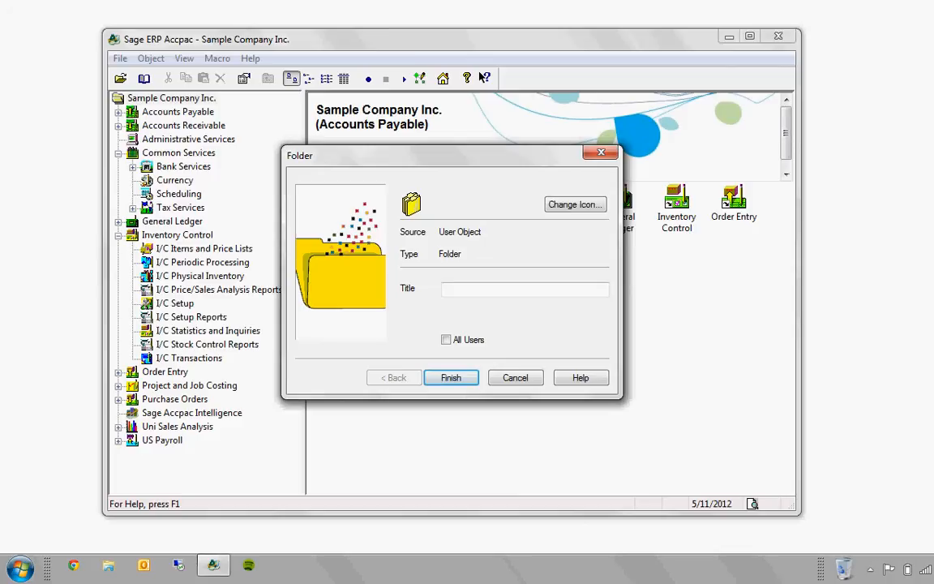
type("Scott")
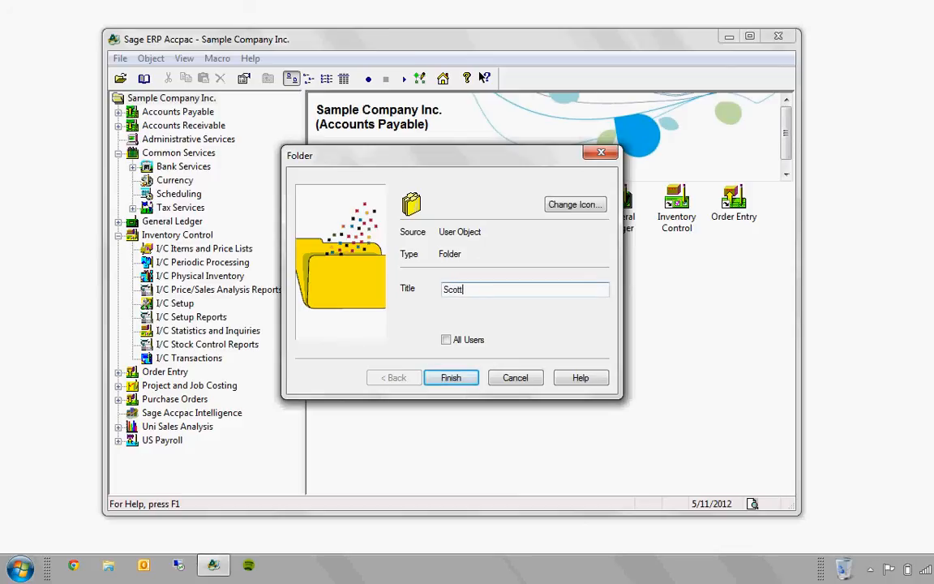
key("Return")
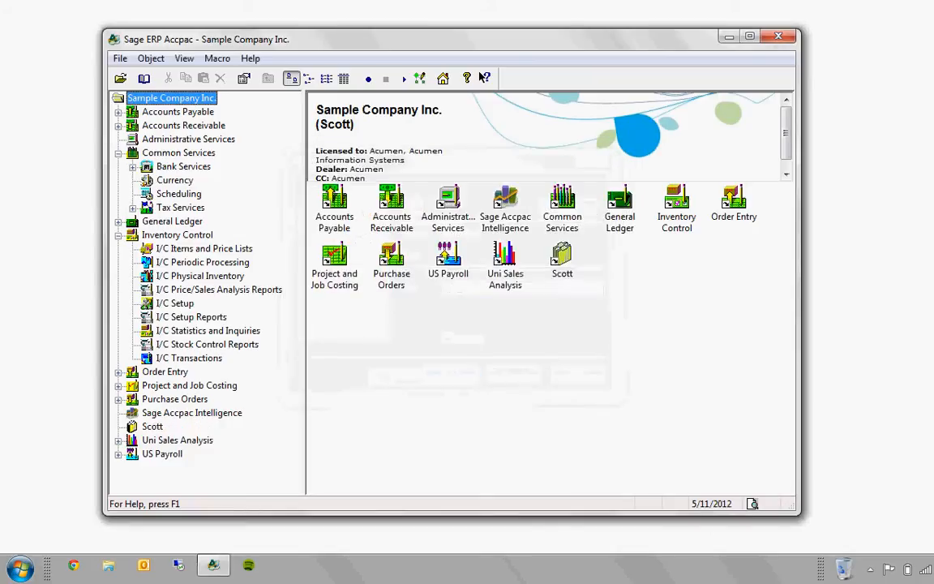
- Add the Transfers program from I/C Transactions to the new personal folder
left_click(153, 426)
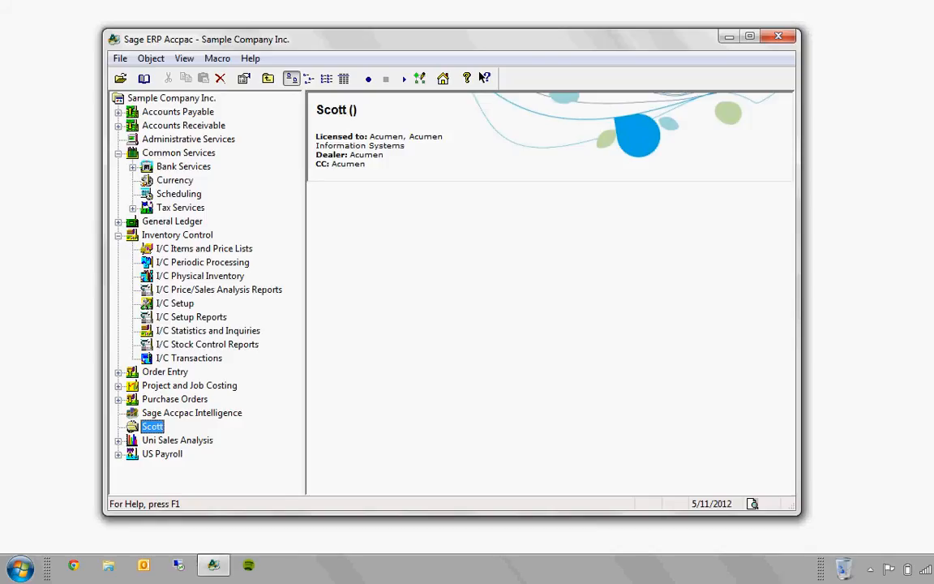
left_click(189, 358)
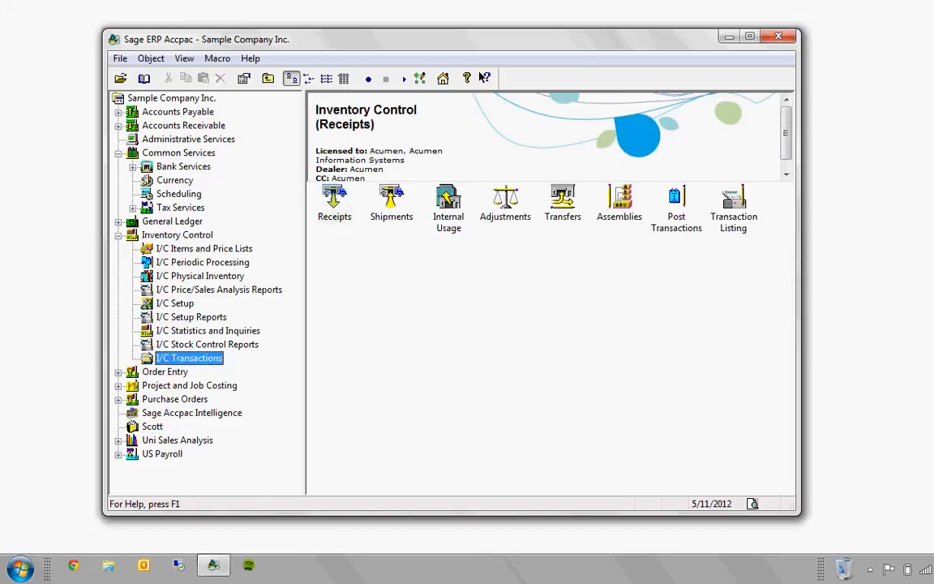
left_click_drag(563, 198, 151, 302)
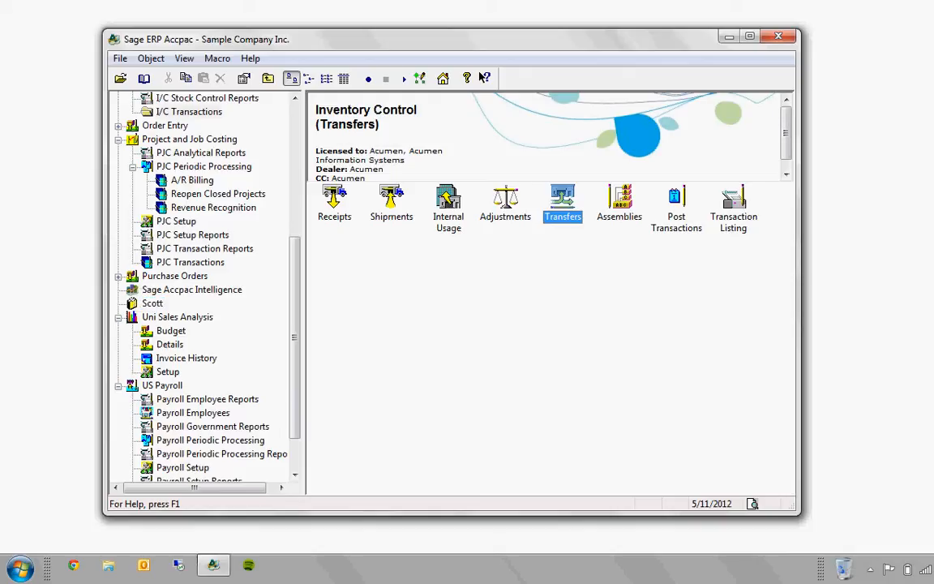
- Add the Receipt Entry program from the Purchase Orders module's P/O Transactions to the personal folder
left_click_drag(294, 338, 294, 338)
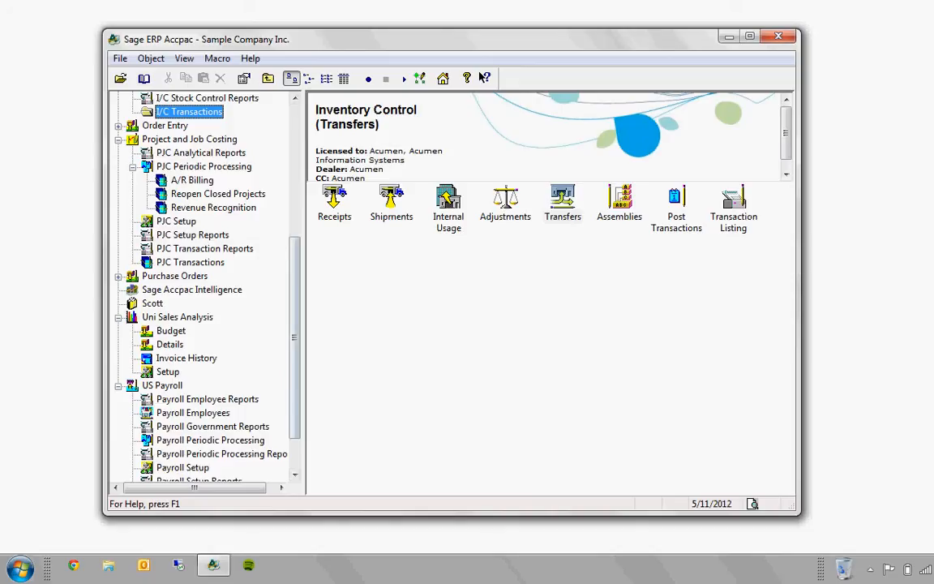
left_click_drag(294, 338, 294, 366)
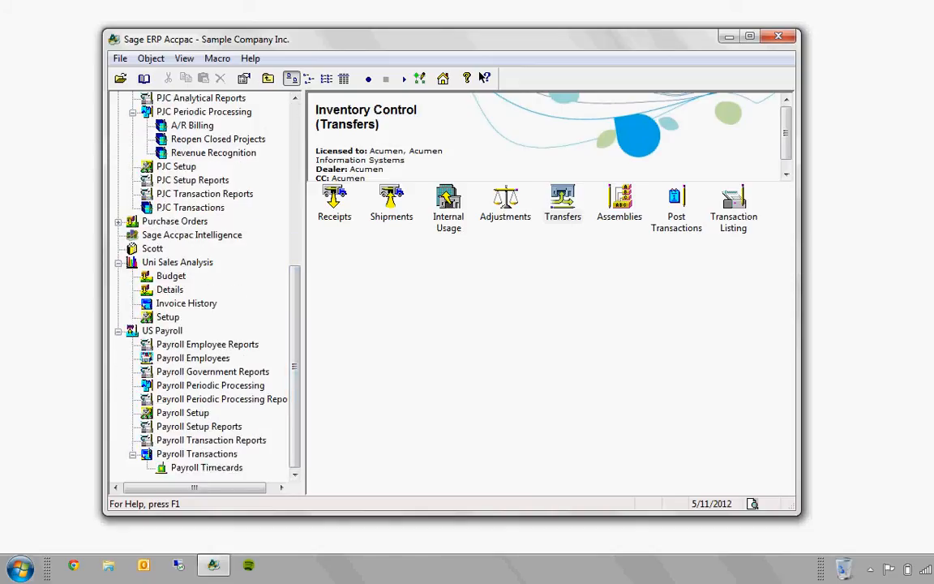
left_click(118, 331)
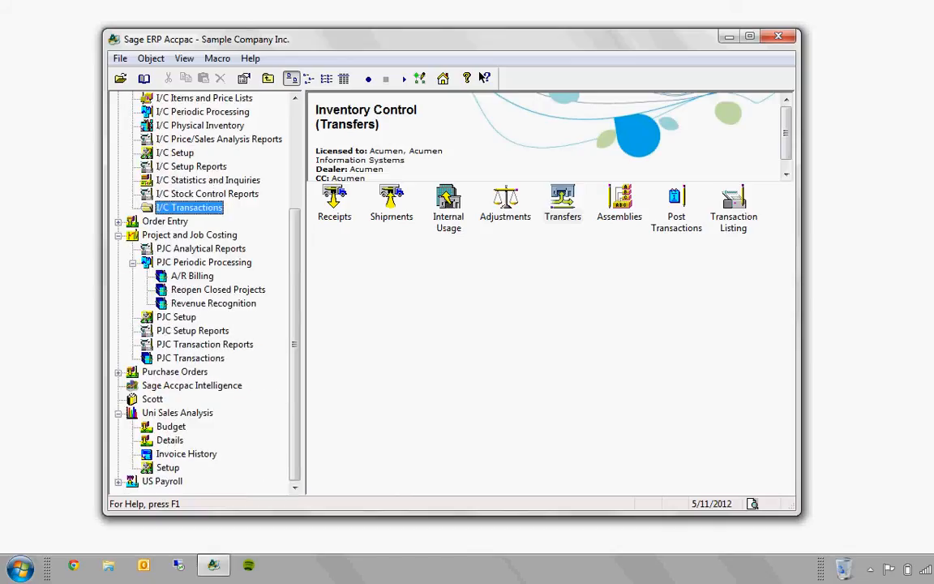
left_click(119, 372)
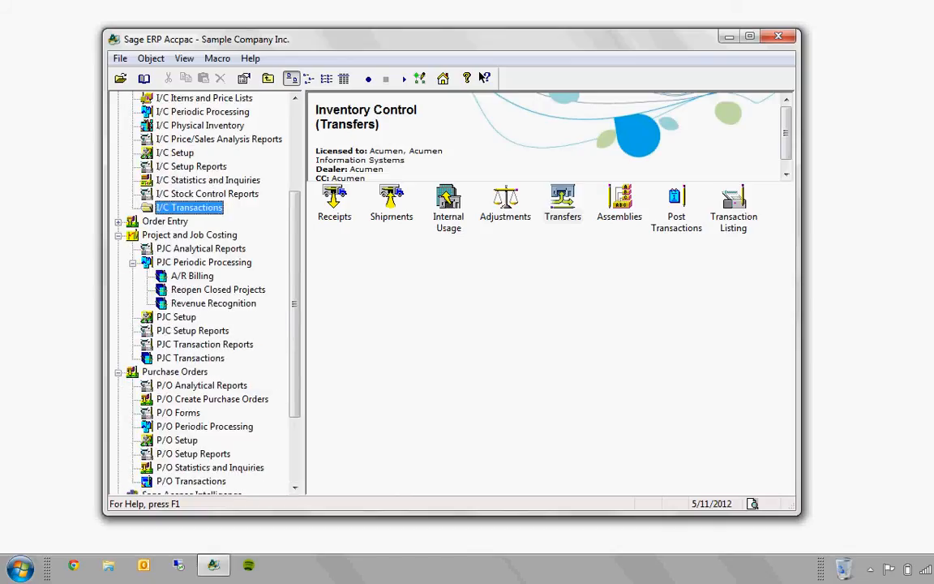
left_click(191, 481)
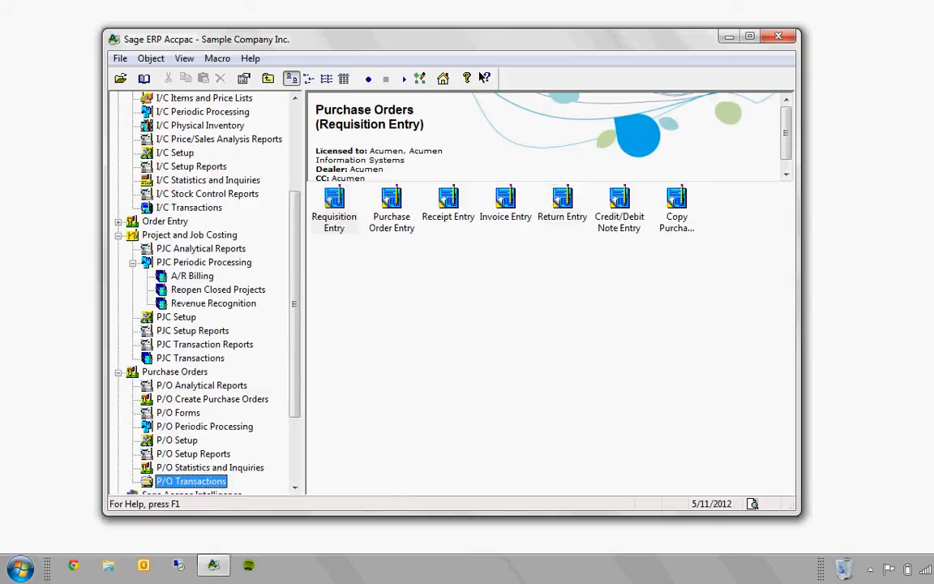
left_click_drag(294, 305, 294, 361)
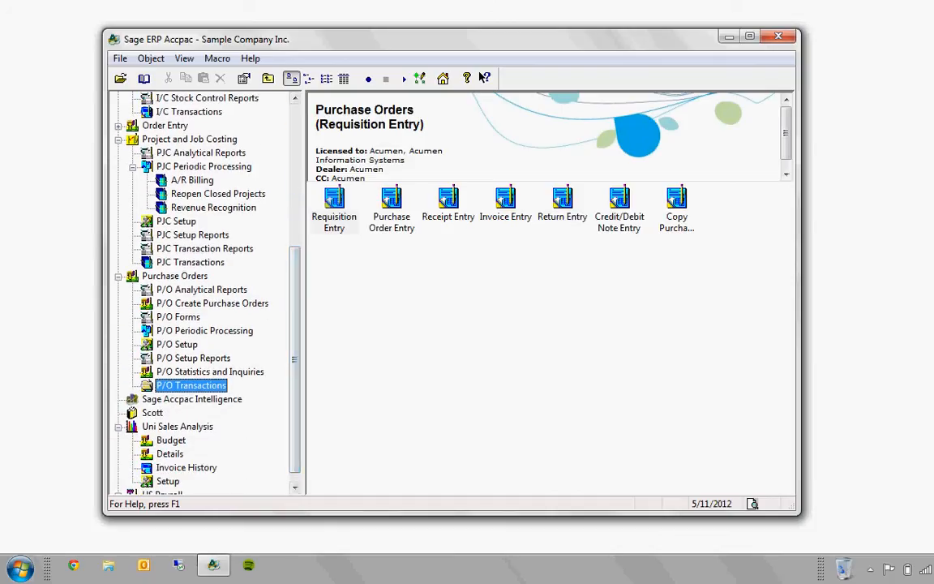
left_click_drag(448, 202, 159, 412)
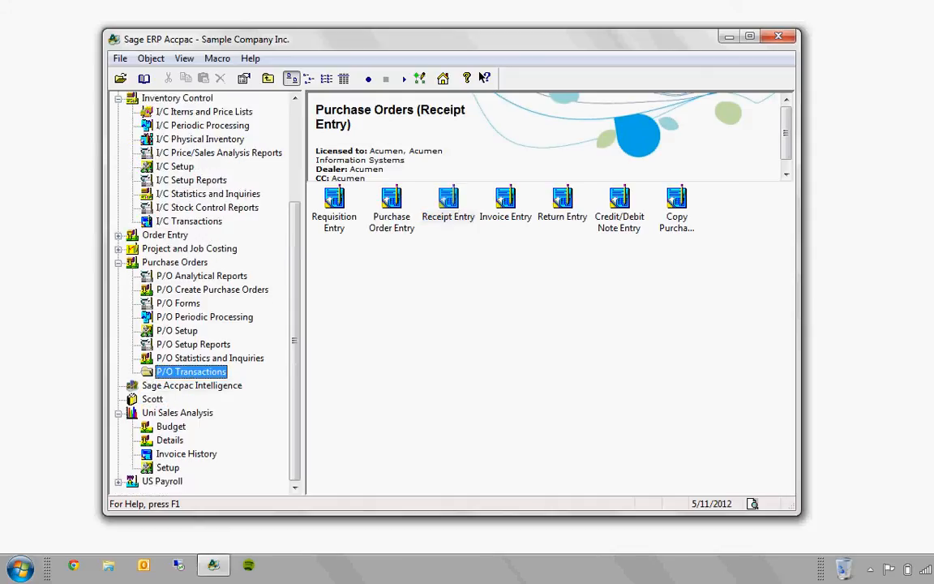
- Add the Inventory Movement report from I/C Stock Control Reports to the personal folder
left_click(219, 152)
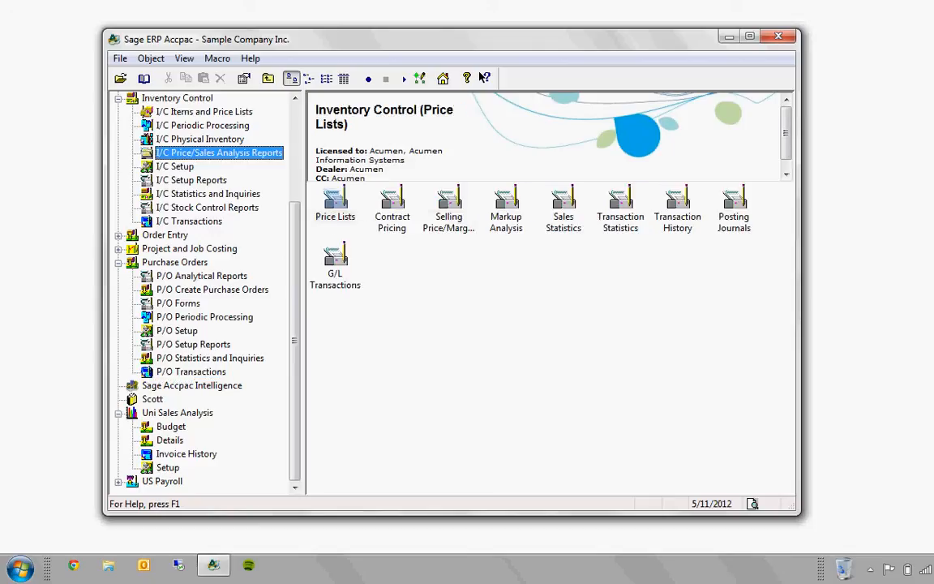
key("Down")
key("Down")
key("Down")
key("Down")
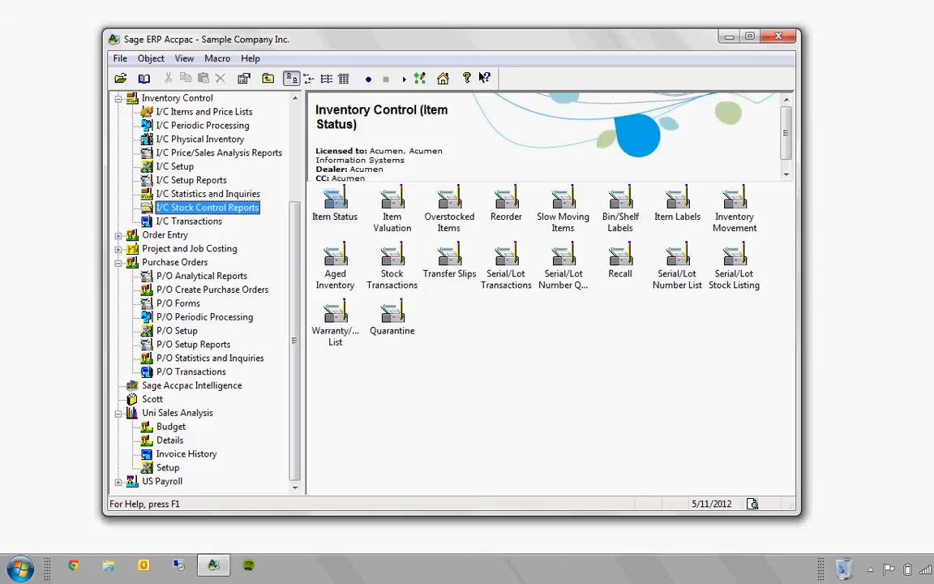
left_click_drag(735, 202, 150, 397)
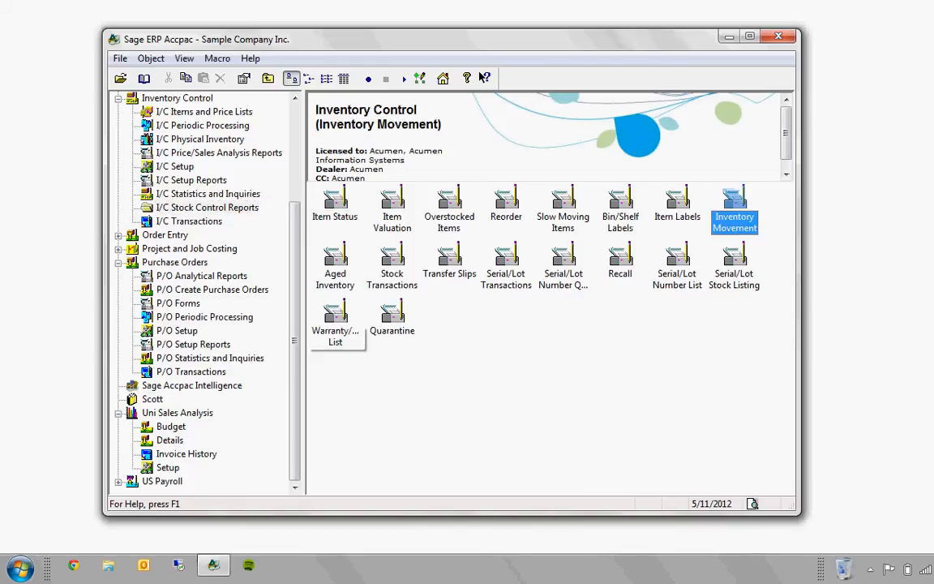
- Open the personal folder and change the Receipt Entry shortcut's title to "Add Quantites" in its properties
left_click(152, 399)
left_click(334, 203)
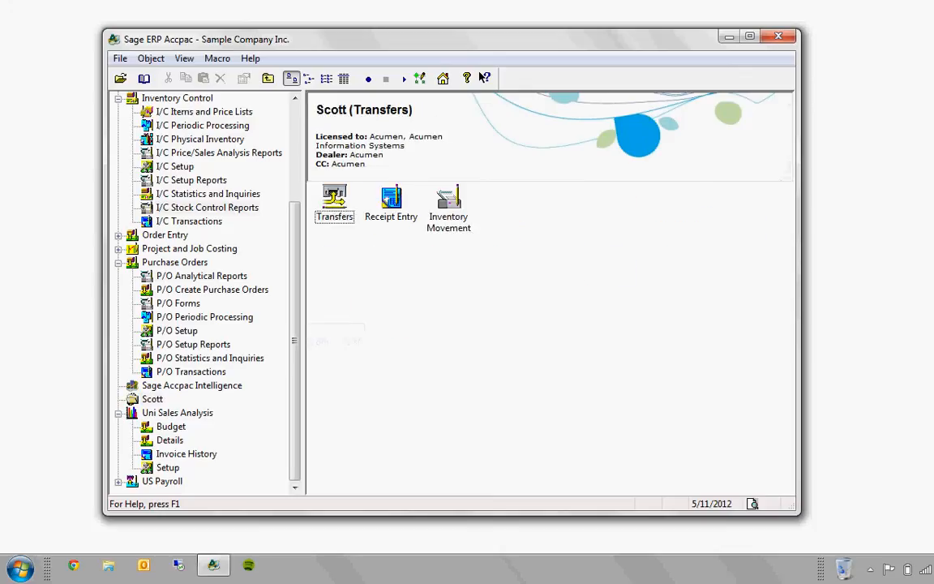
double_click(391, 203)
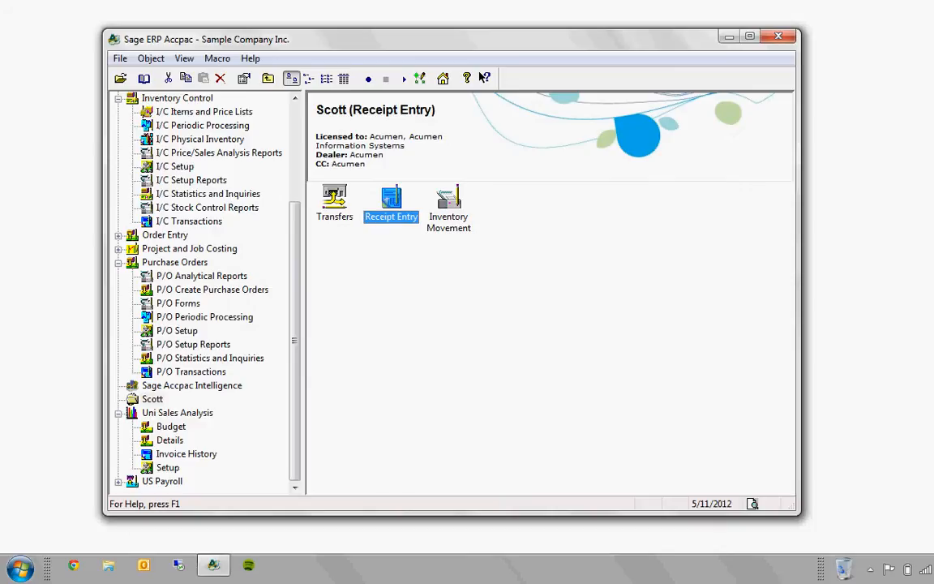
right_click(422, 215)
left_click(459, 384)
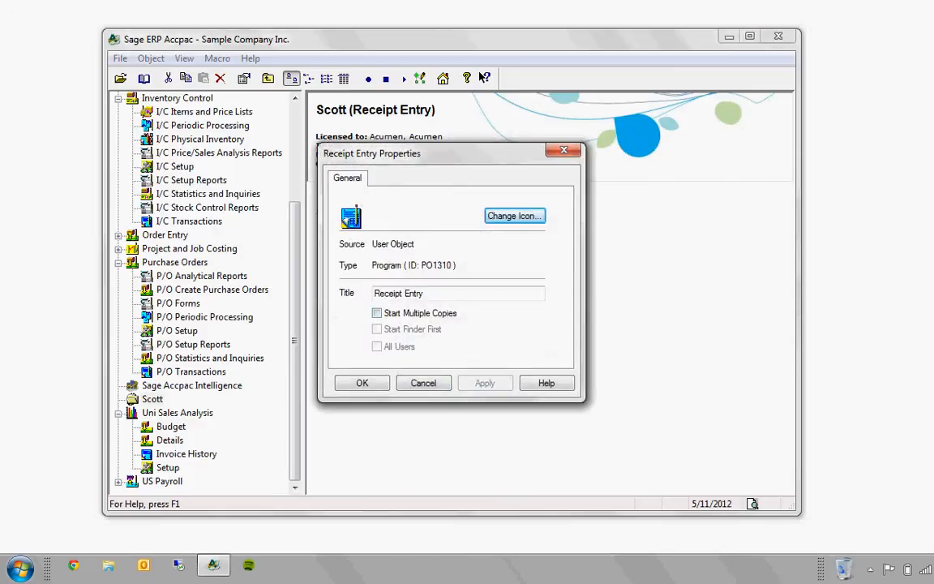
left_click_drag(427, 294, 373, 294)
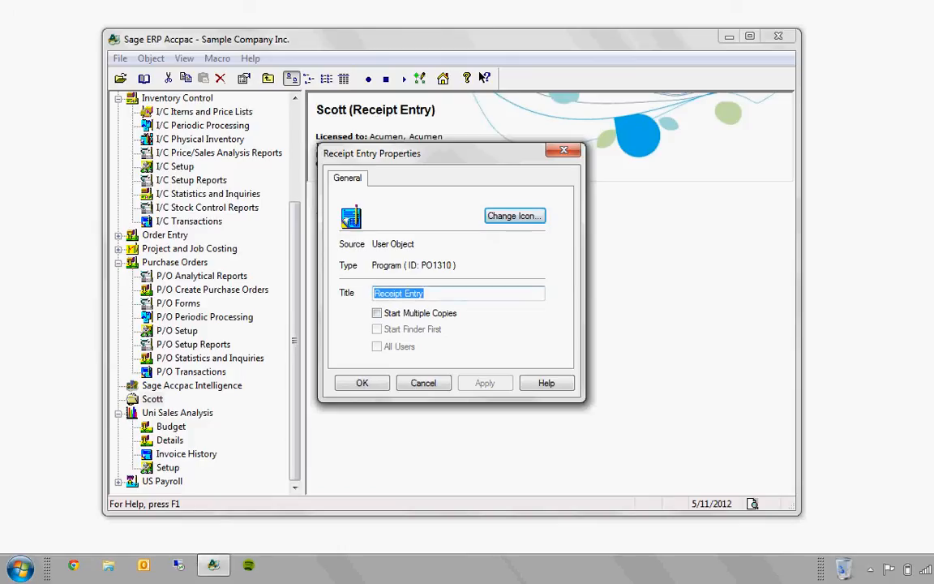
type("Add Quantites")
key("Return")
left_click(391, 308)
- Delete the Add Quantites, Inventory Movement and Transfers shortcuts from the personal folder
right_click(389, 202)
left_click(426, 307)
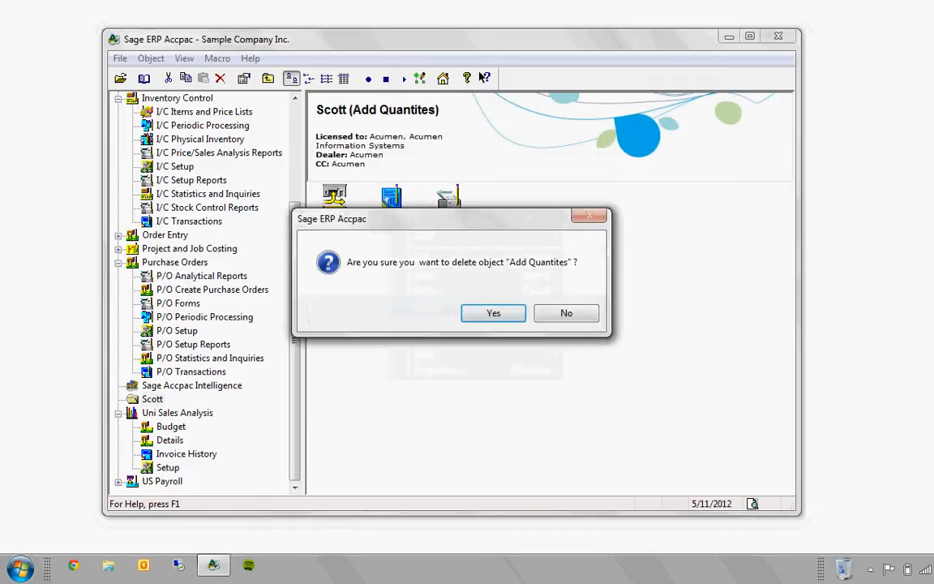
key("Return")
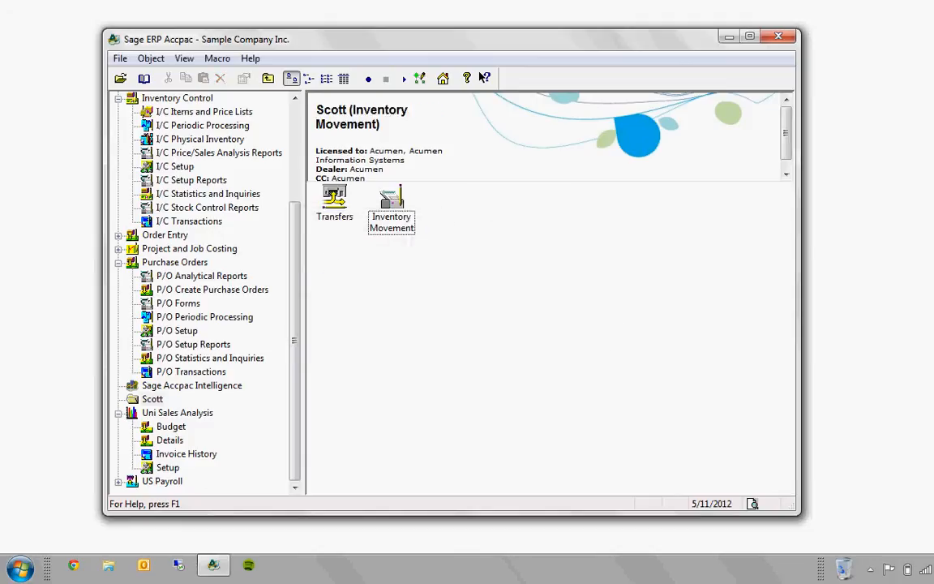
key("Delete")
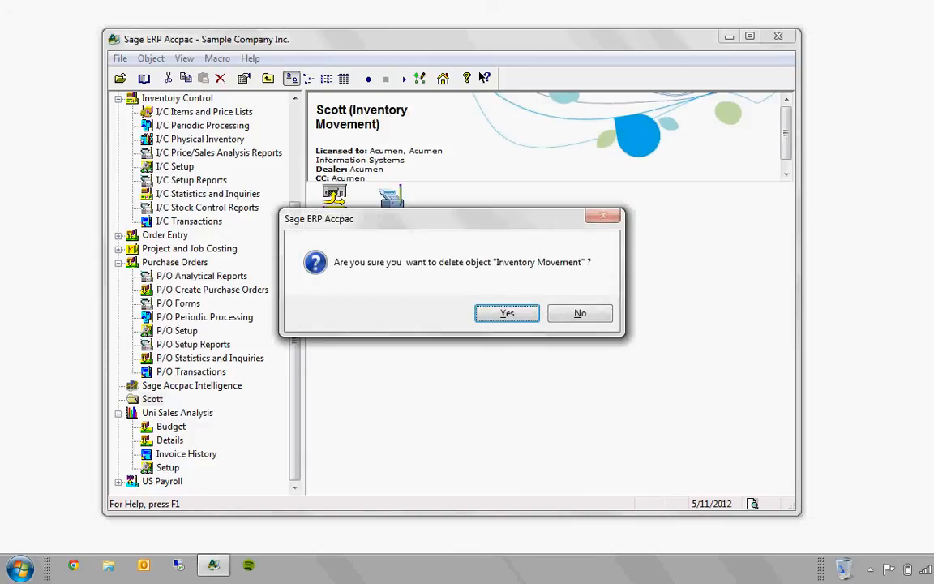
key("Return")
key("Delete")
key("Return")
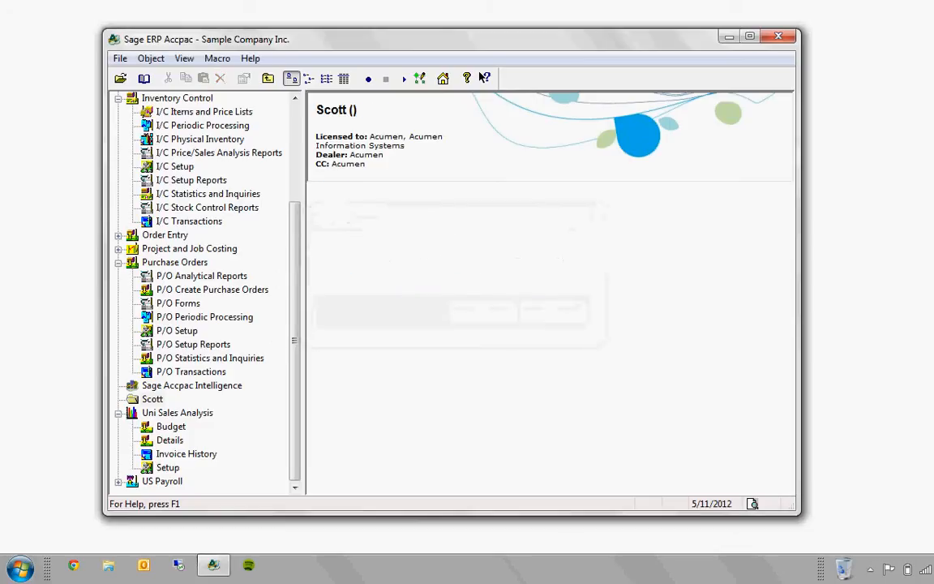
- Add Generate Inventory Worksheet, Inventory Worksheet, Physical Inventory Quantities and Post Inventory Reconciliation from I/C Physical Inventory to the personal folder
left_click(153, 399)
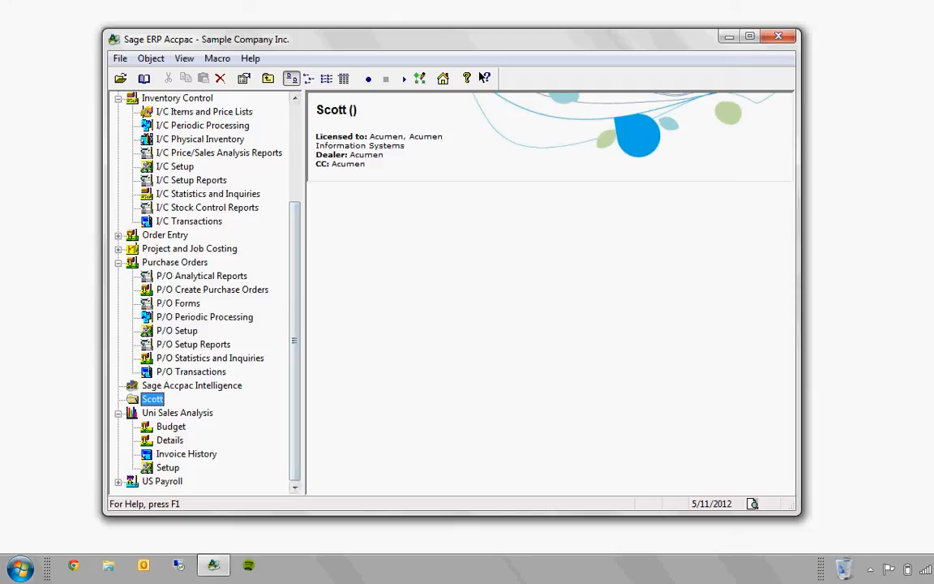
left_click(199, 140)
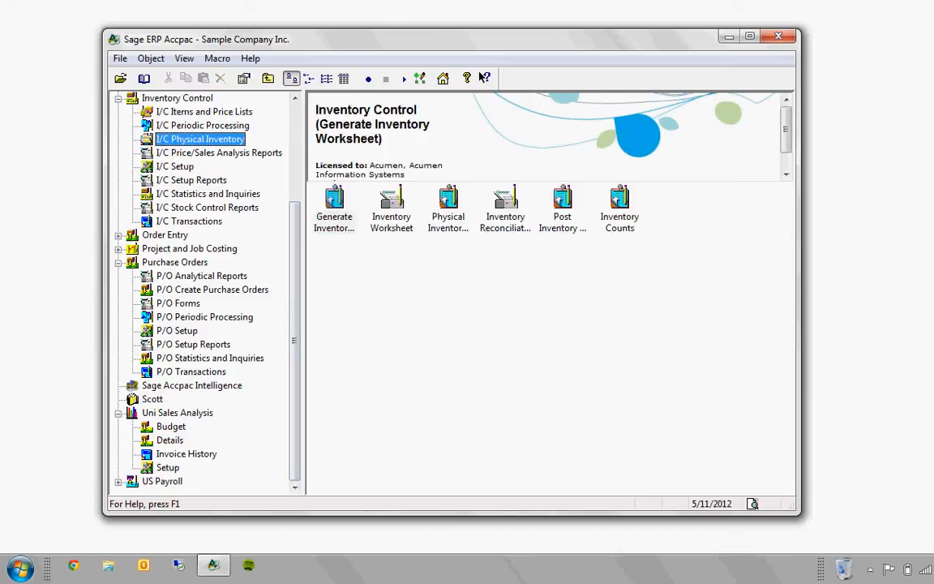
left_click(334, 208)
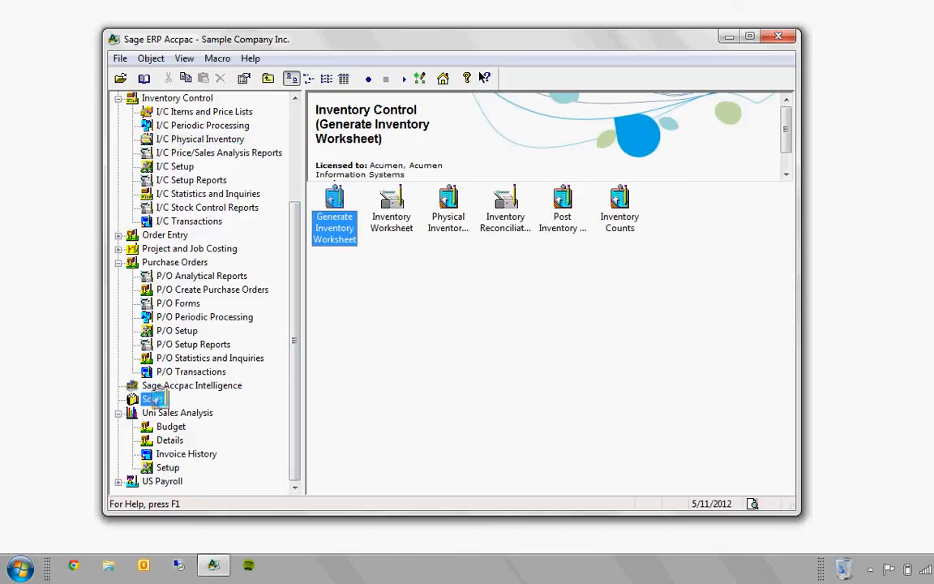
left_click(392, 210)
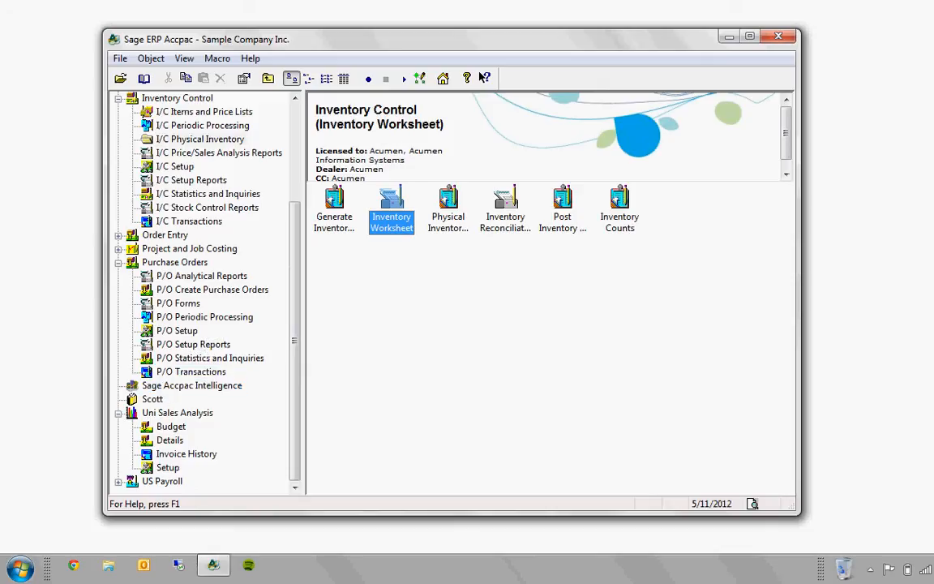
left_click(449, 209)
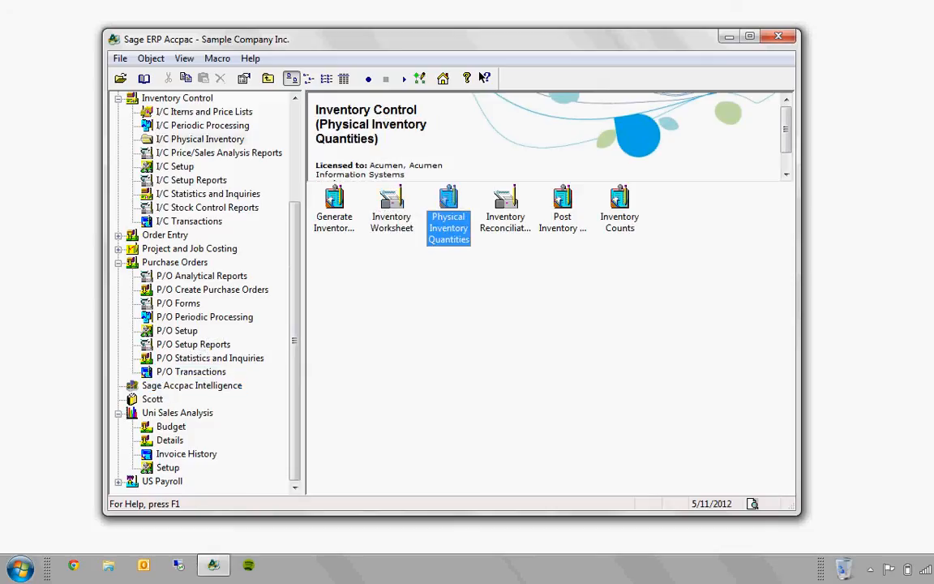
left_click_drag(449, 209, 158, 396)
left_click_drag(562, 202, 154, 399)
- Open the personal folder and retitle the Generate Inventory Worksheet shortcut as "1. Generate Inventory Worksheet" in its properties
left_click(152, 399)
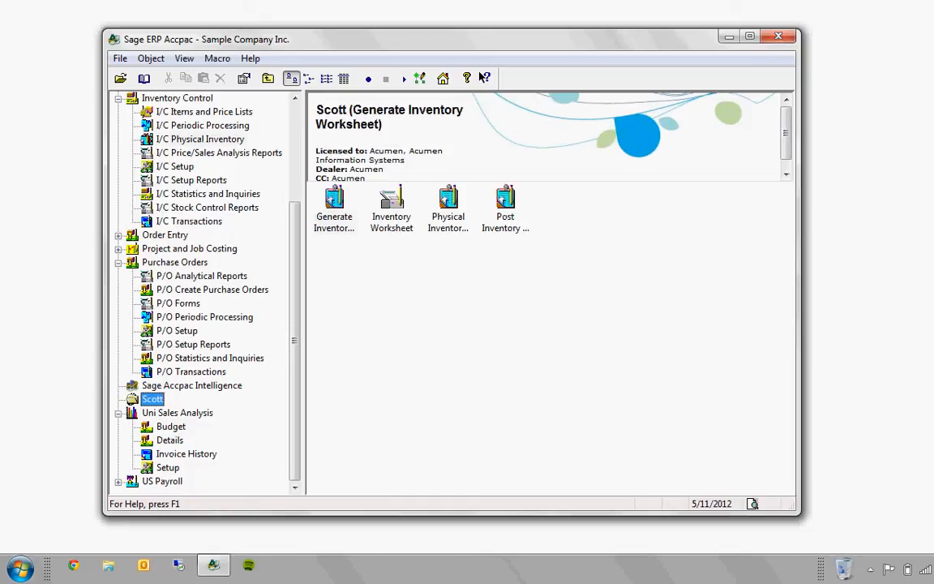
left_click(334, 203)
right_click(335, 224)
left_click(384, 390)
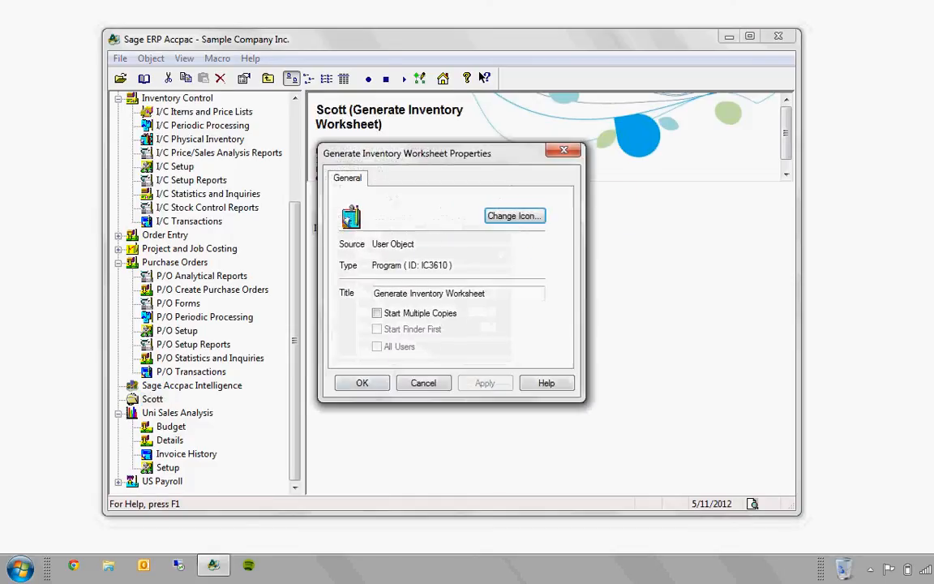
type("1.")
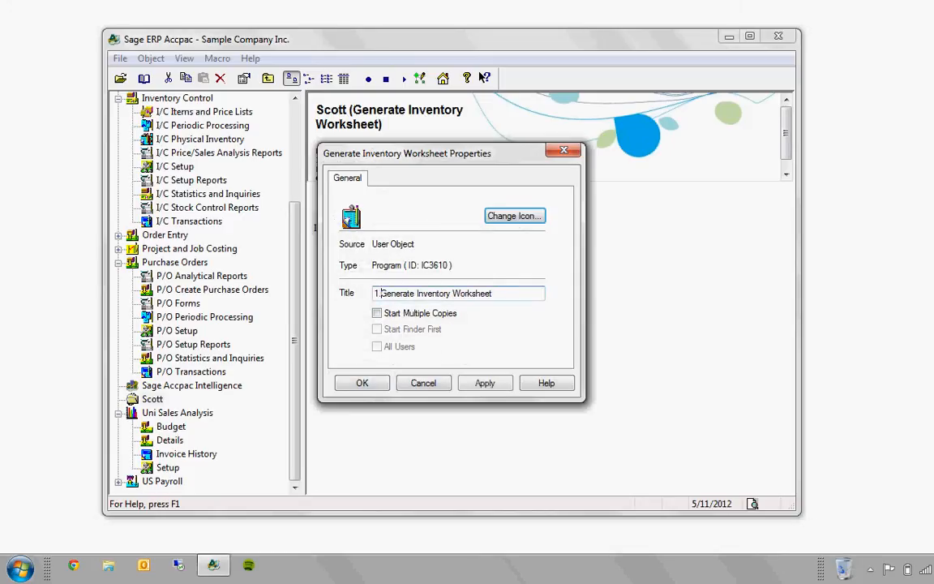
key("Return")
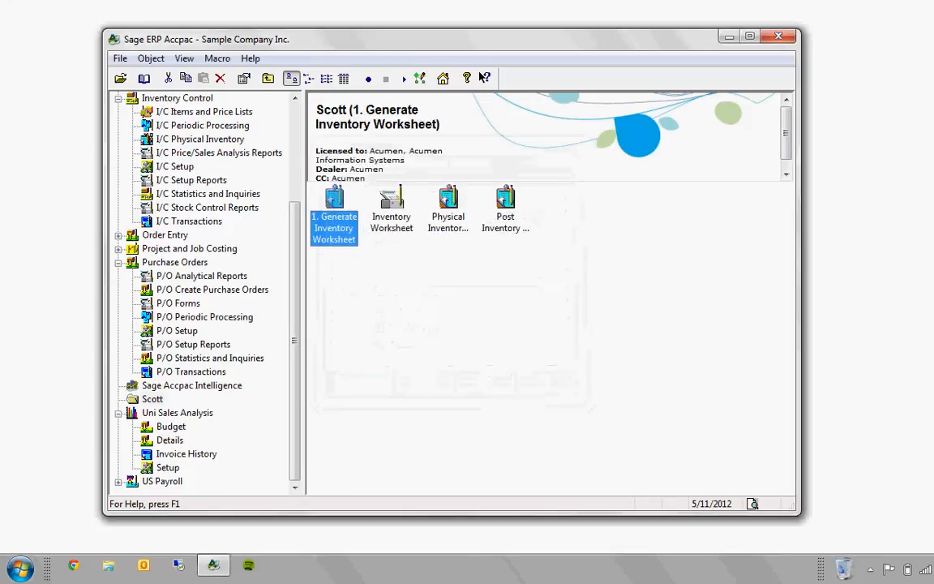
- Retitle the Inventory Worksheet shortcut as "2. Inventory Worksheet" in its properties
right_click(403, 207)
left_click(454, 374)
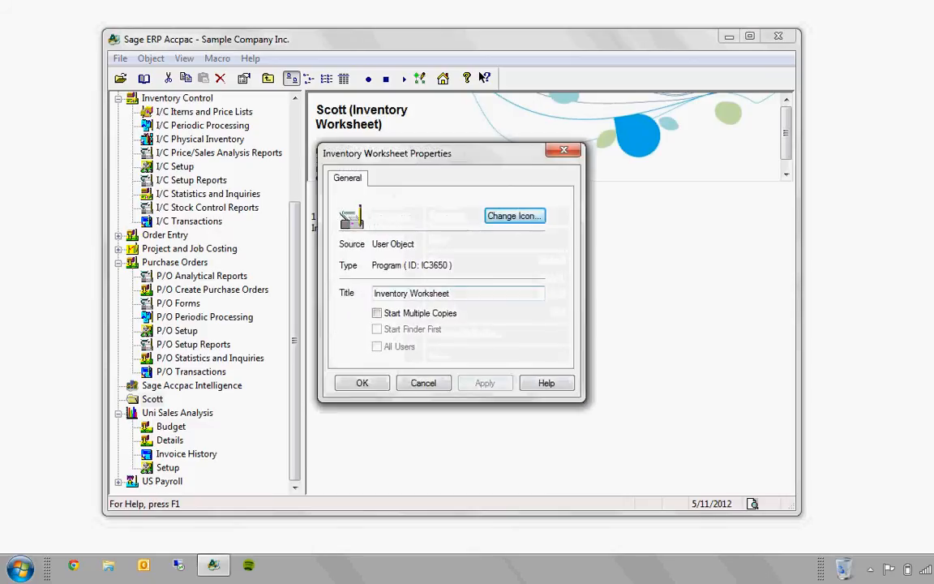
left_click(374, 293)
type("2.")
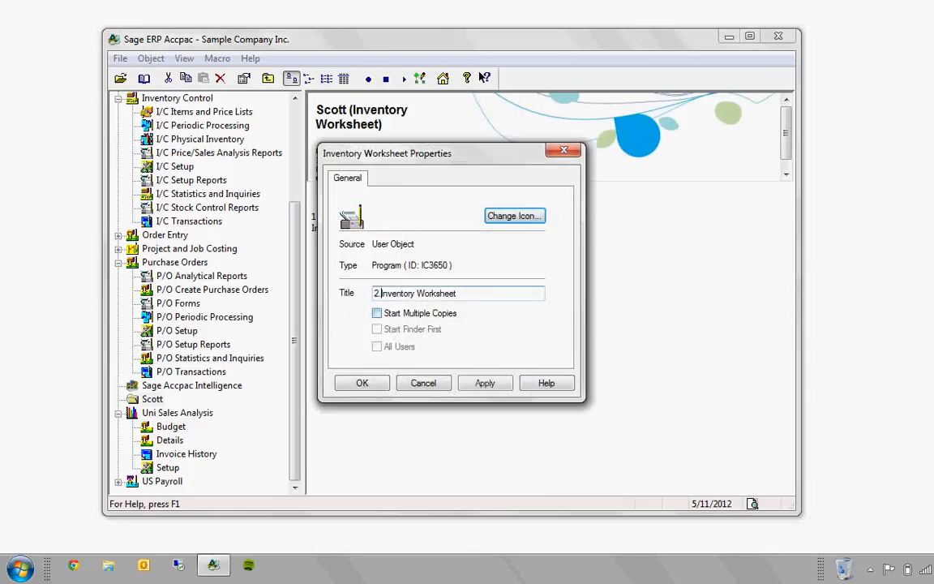
key("Return")
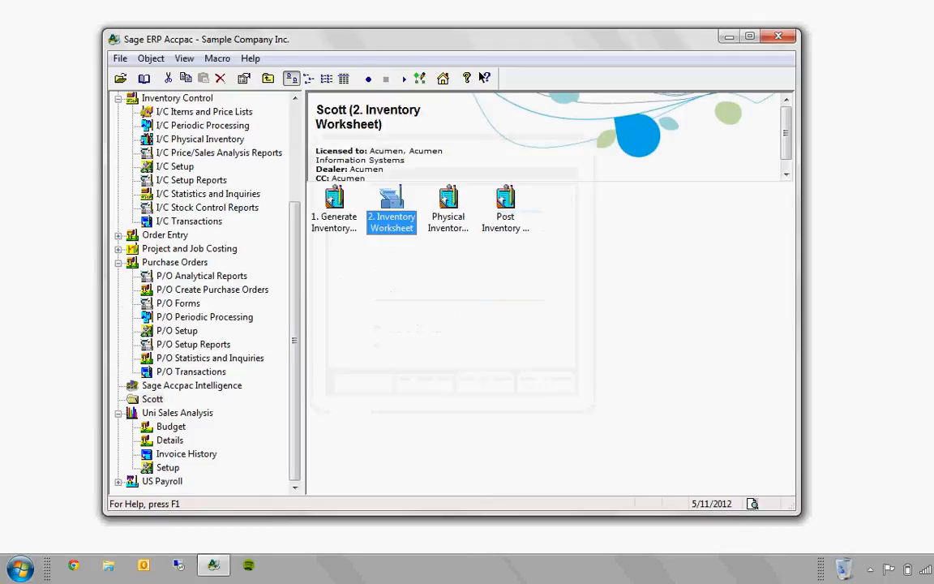
- Retitle the Physical Inventory Quantities shortcut as "3. Physical Inventory Quantities" in its properties
right_click(475, 217)
left_click(500, 383)
left_click(375, 294)
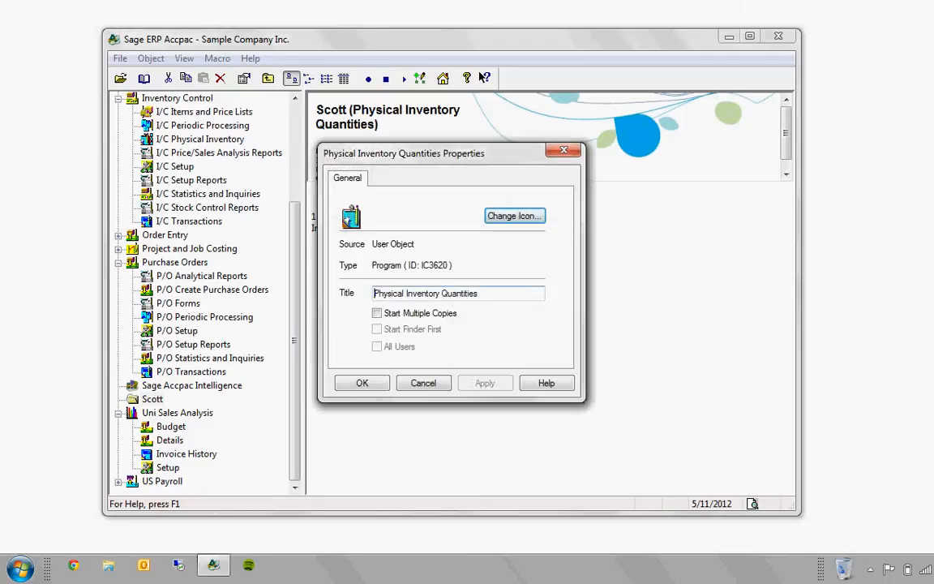
type("3.")
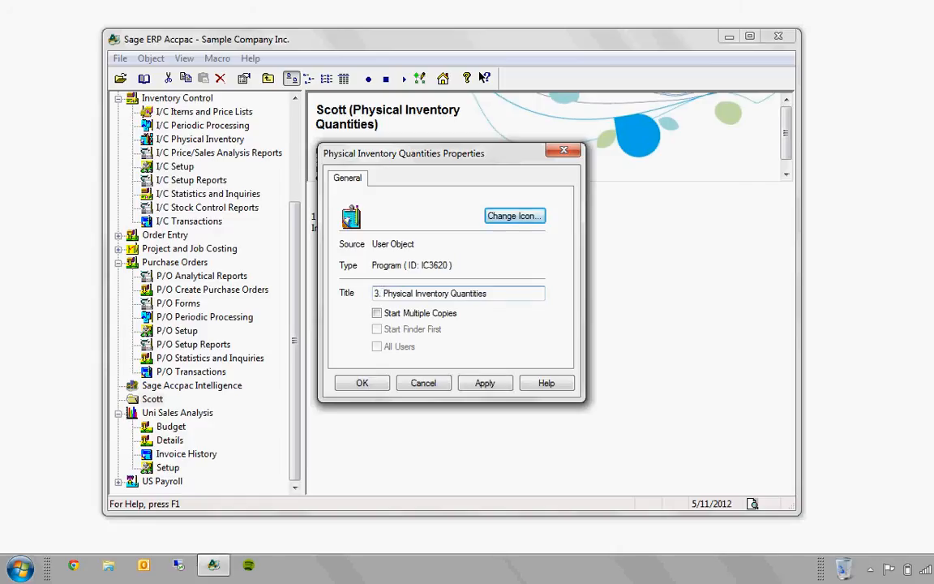
left_click(362, 383)
- Retitle the Post Inventory Reconciliation shortcut as "4. Post Inventory Reconciliation" in its properties
left_click(506, 203)
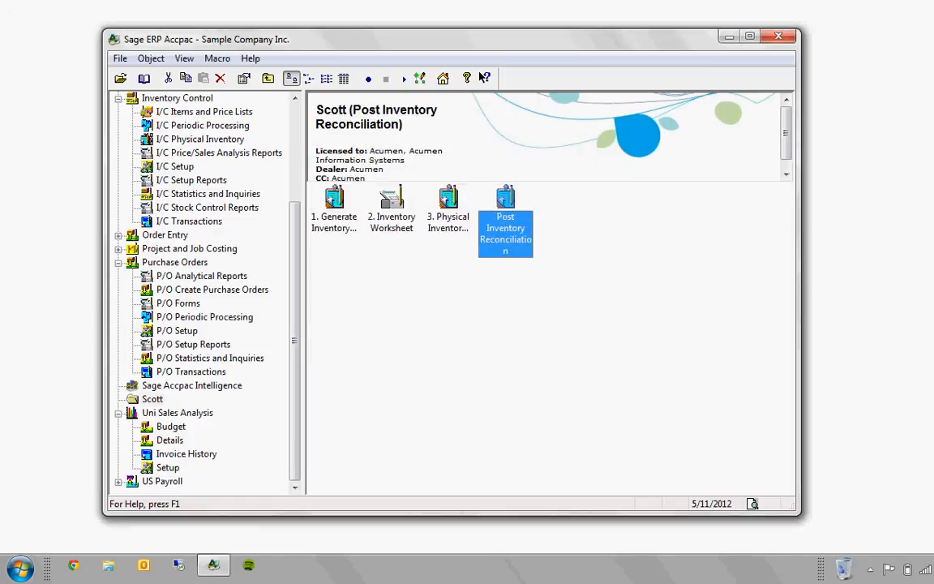
right_click(508, 203)
left_click(555, 373)
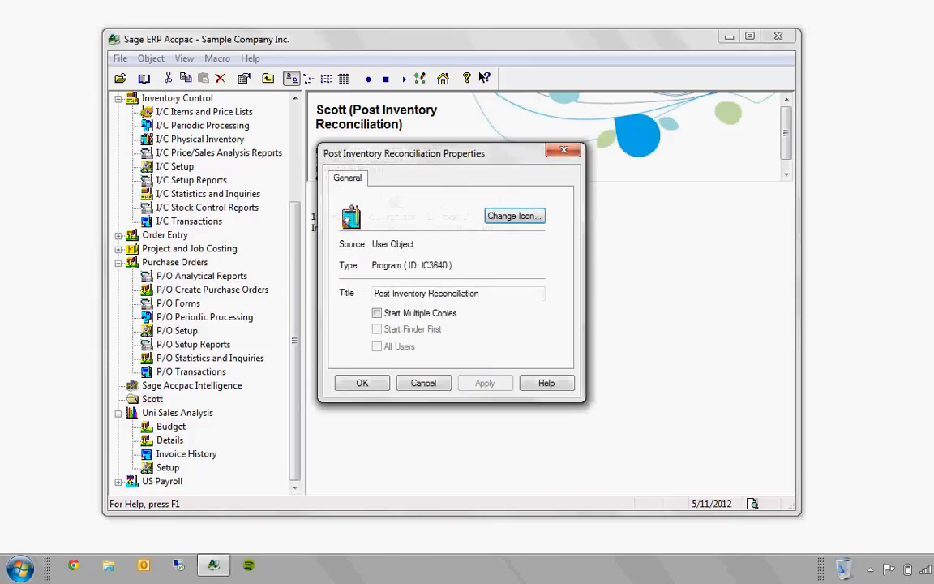
type("4.")
left_click(485, 383)
left_click(424, 383)
- Collapse the module tree so only the shortcuts show, and close and reopen the company Sample Company, Inc
left_click_drag(305, 292, 111, 292)
left_click(390, 325)
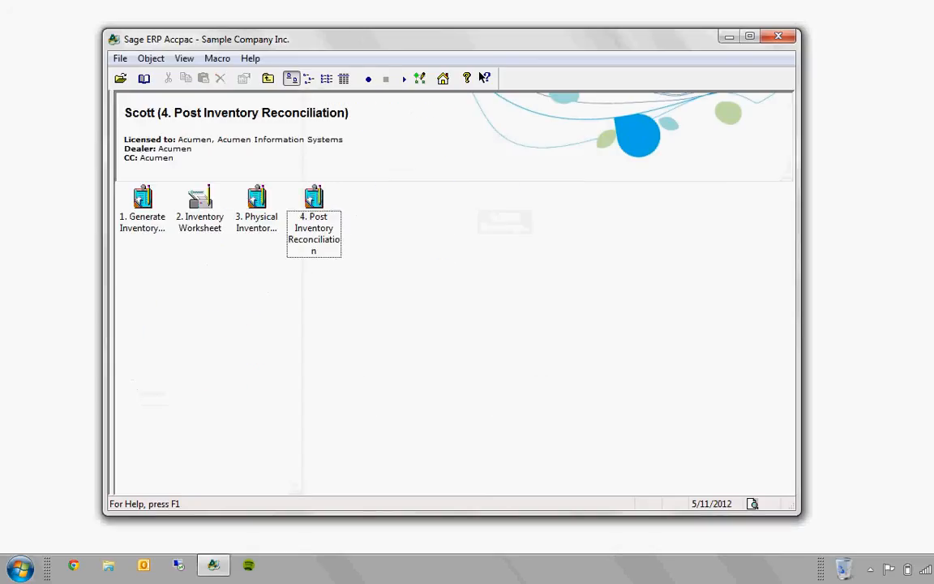
left_click(120, 79)
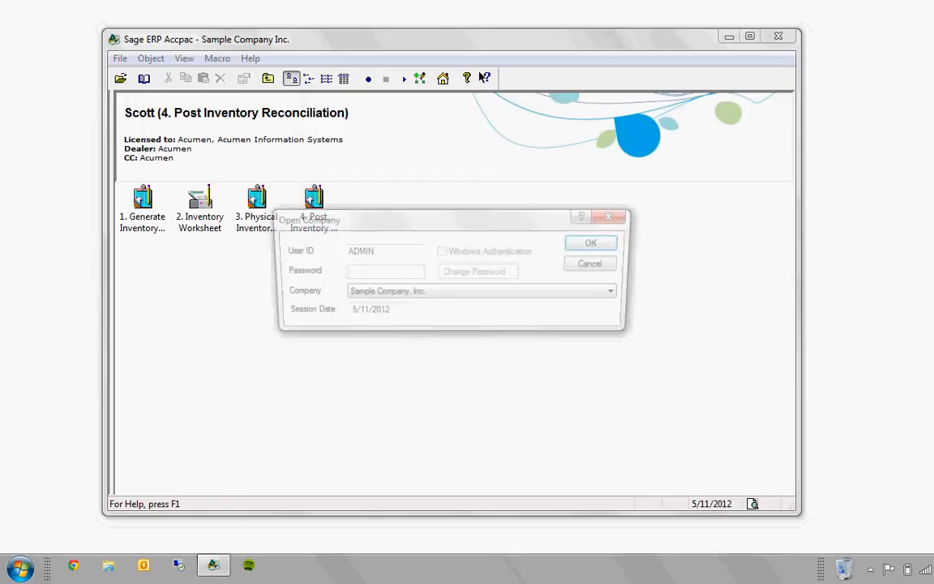
key("Escape")
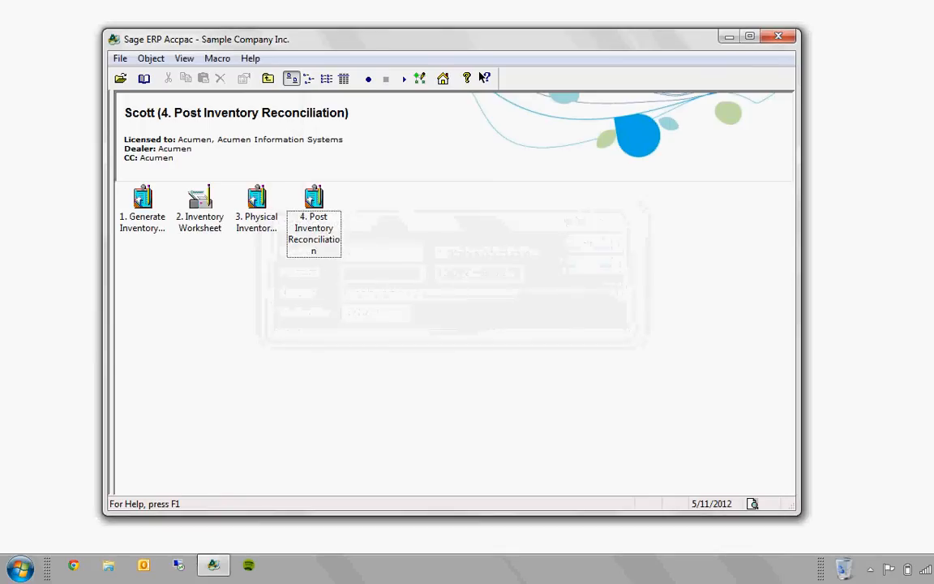
left_click(121, 58)
left_click(167, 92)
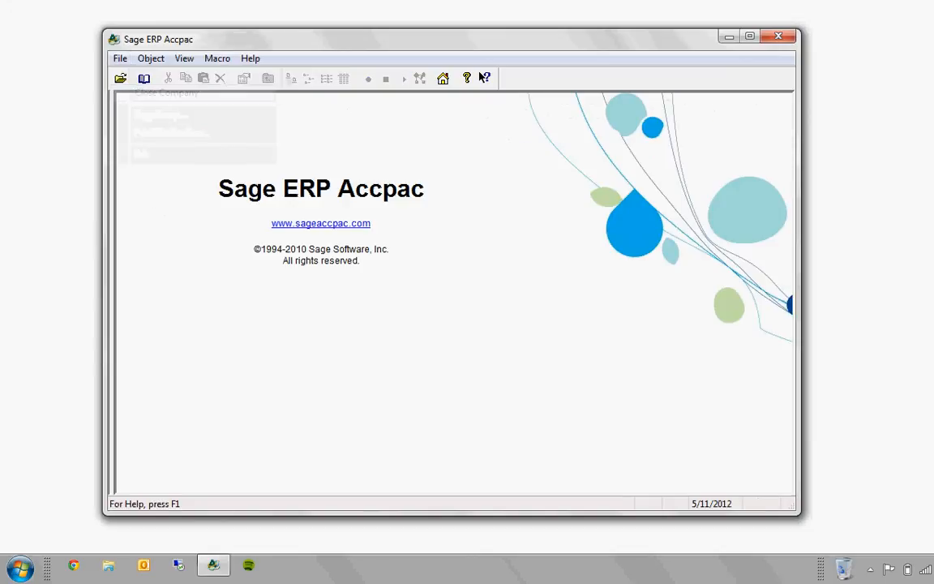
left_click(120, 79)
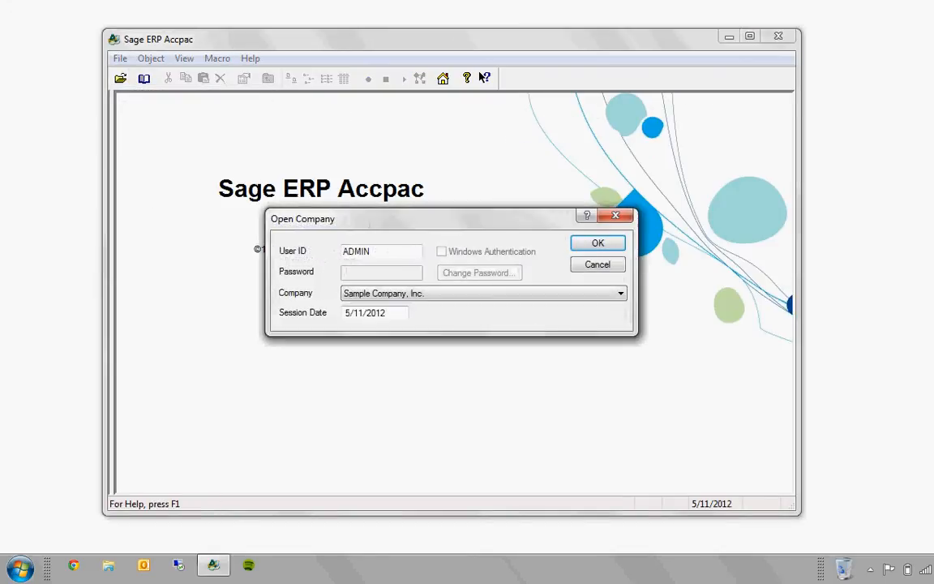
key("Return")
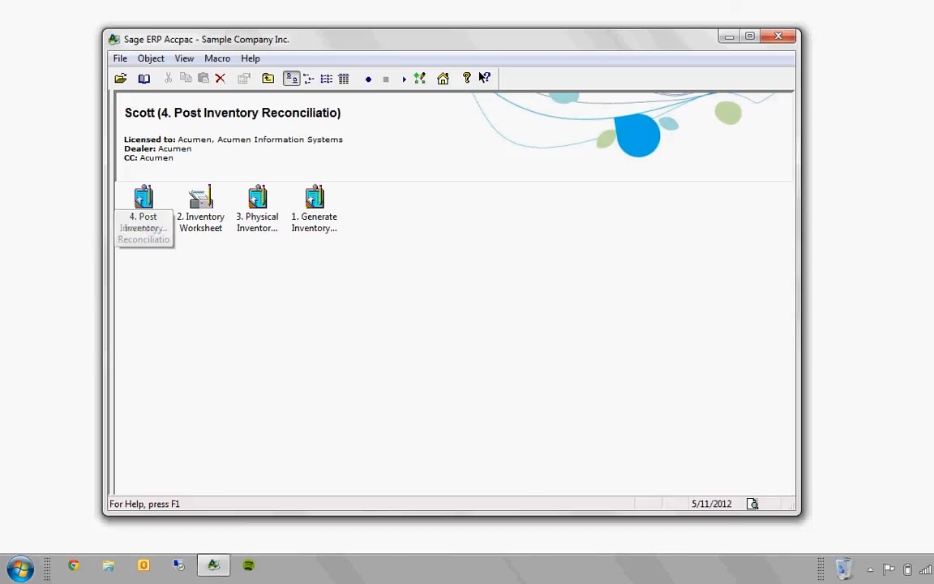
left_click(314, 201)
left_click(201, 201)
left_click(257, 201)
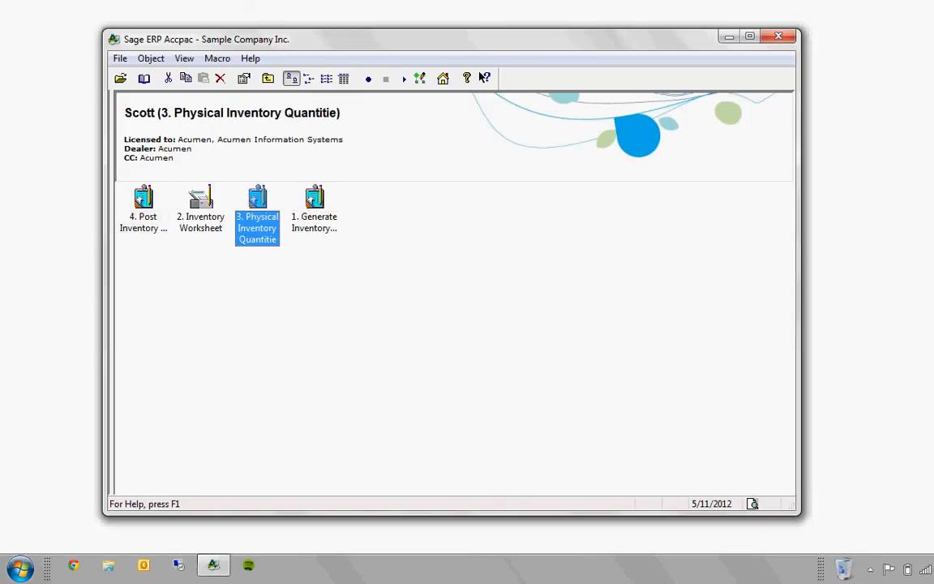
left_click(258, 292)
- Restore the module tree and open A/P Transactions under Accounts Payable
left_click_drag(112, 292, 293, 292)
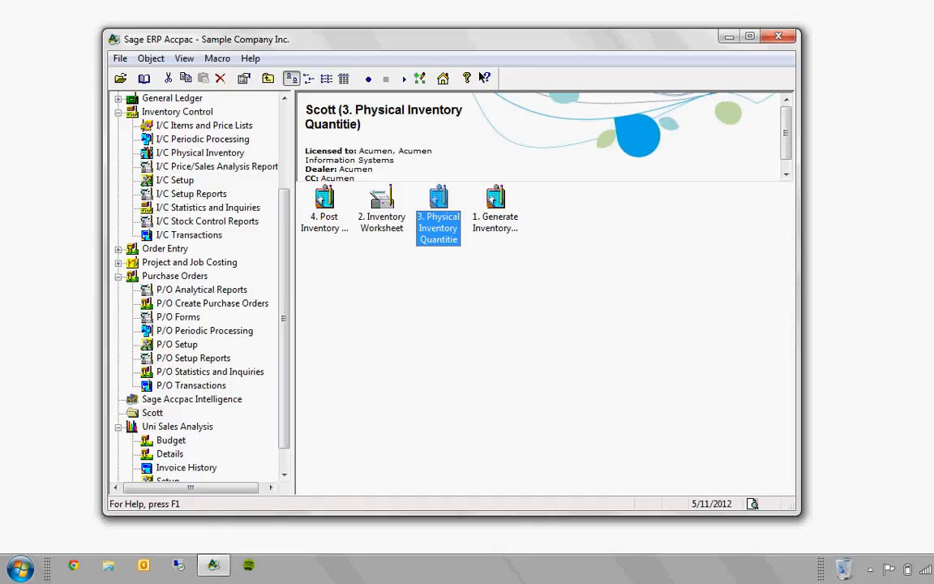
left_click(118, 112)
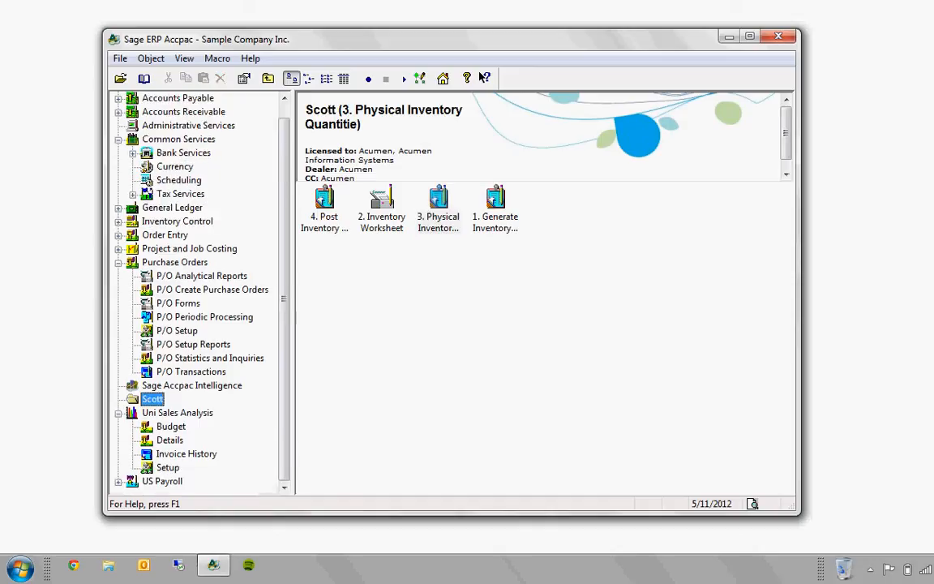
left_click(119, 98)
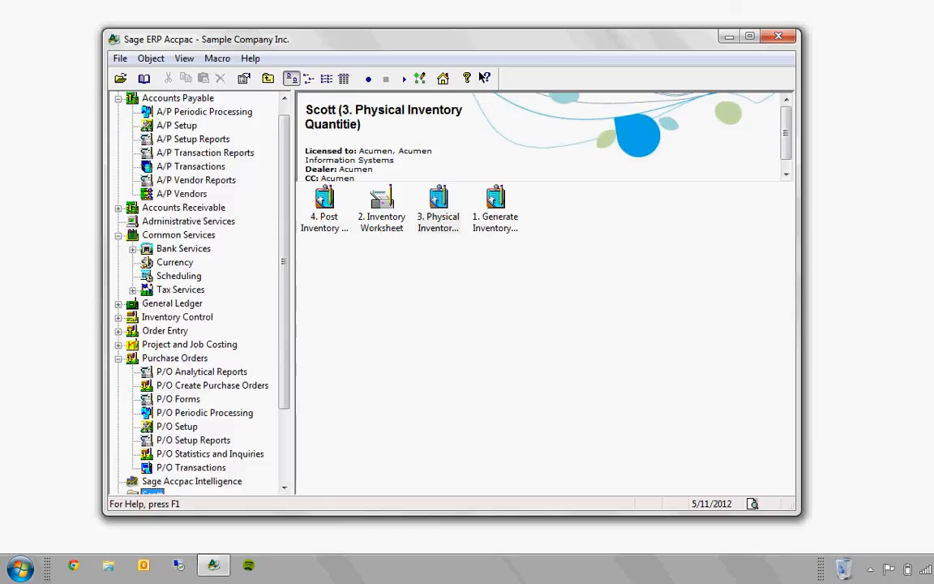
left_click(191, 167)
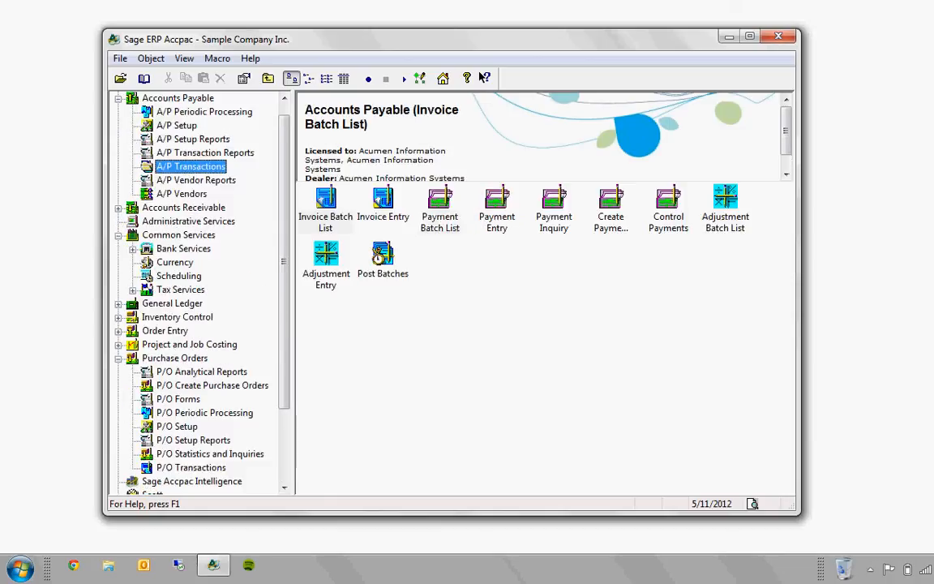
- Start a new program object in A/P Transactions with the title "Excel"
right_click(445, 255)
mouse_move(480, 265)
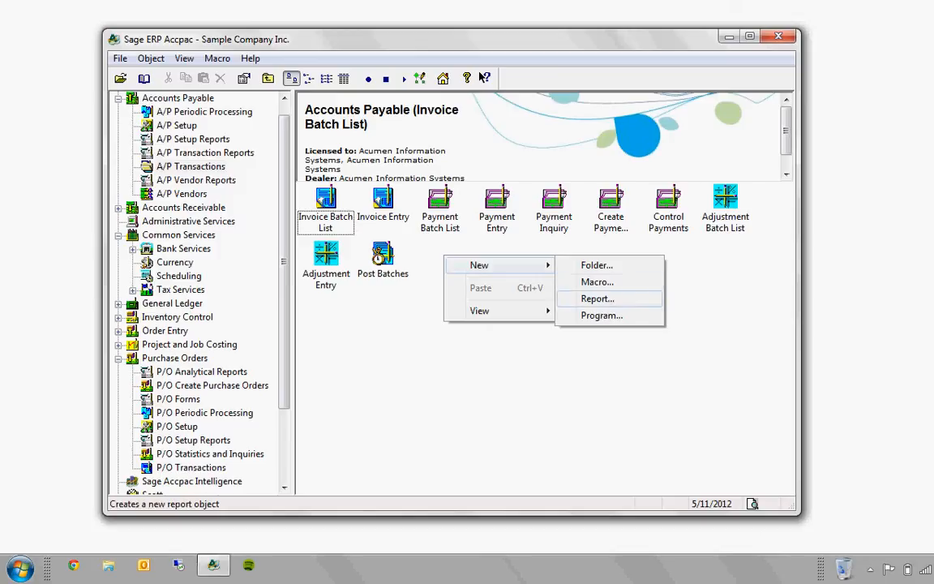
key("Return")
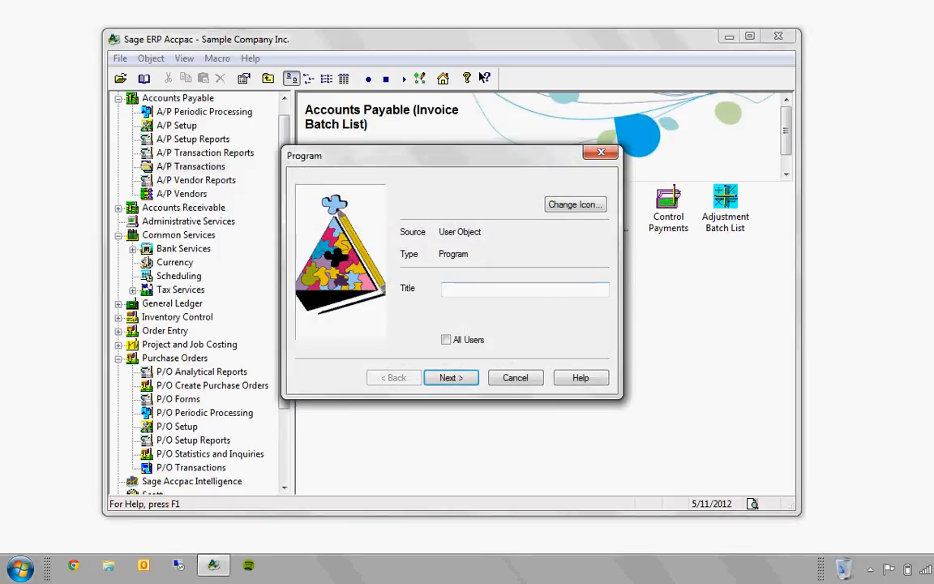
type("Excel")
key("Return")
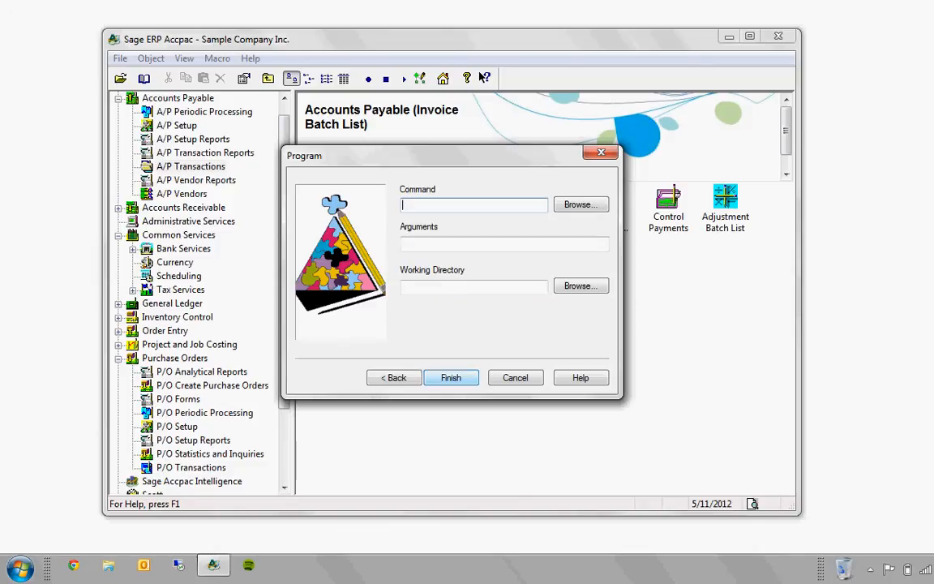
- Set the new object's command to the Excel program file in the Office14 folder and finish creating it
key("alt+b")
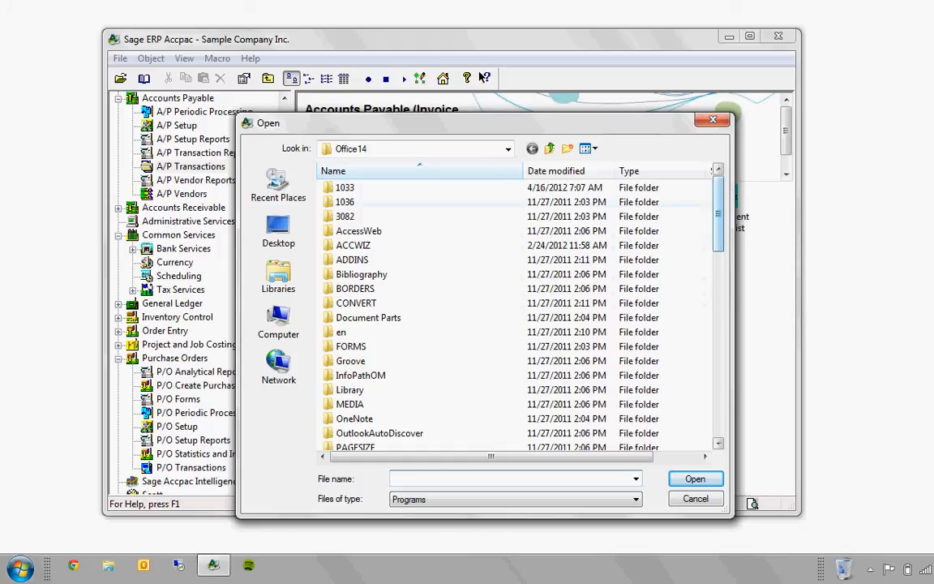
left_click(508, 150)
key("Home")
key("Escape")
scroll(511, 309, "down", 7)
double_click(357, 302)
key("Return")
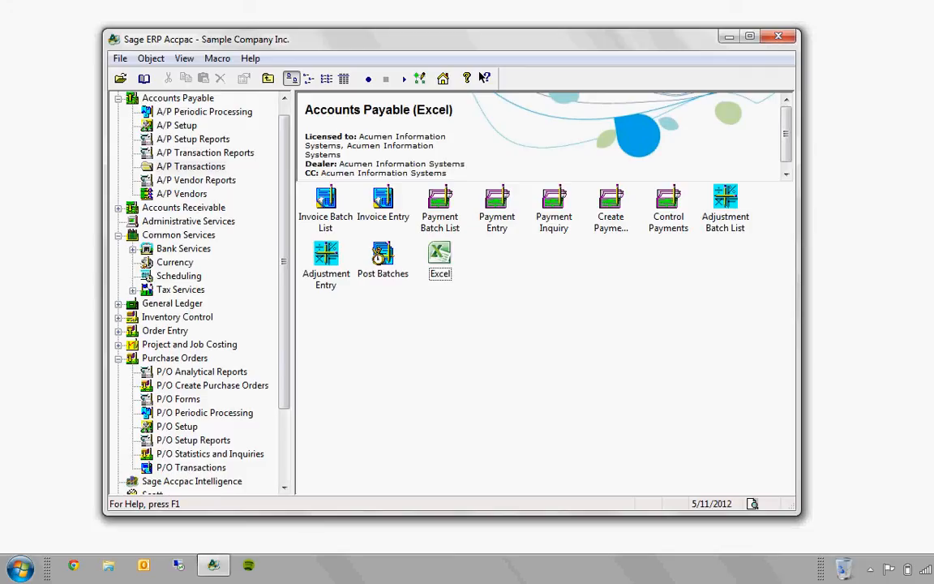
- Test the new Excel shortcut by launching Microsoft Excel from it, and close Excel
double_click(440, 260)
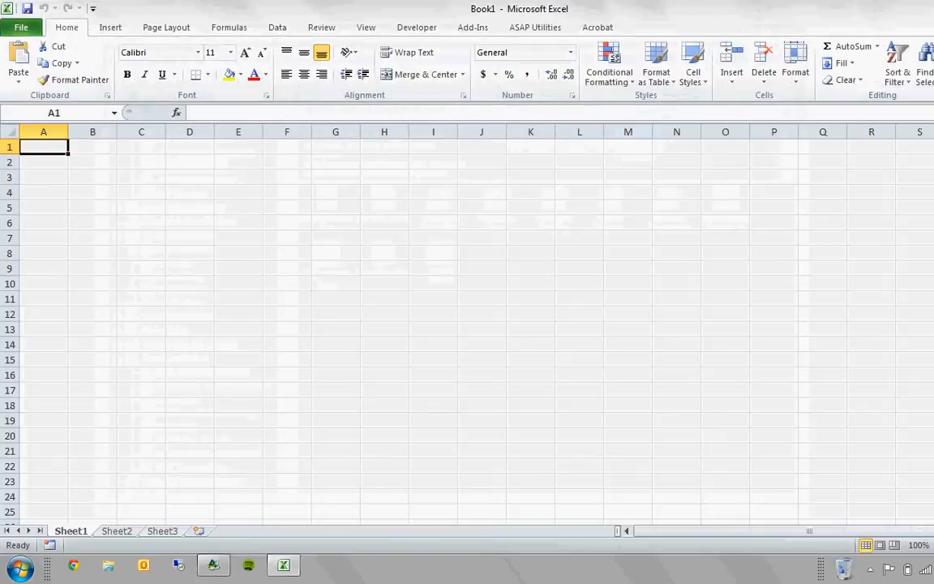
key("alt+F4")
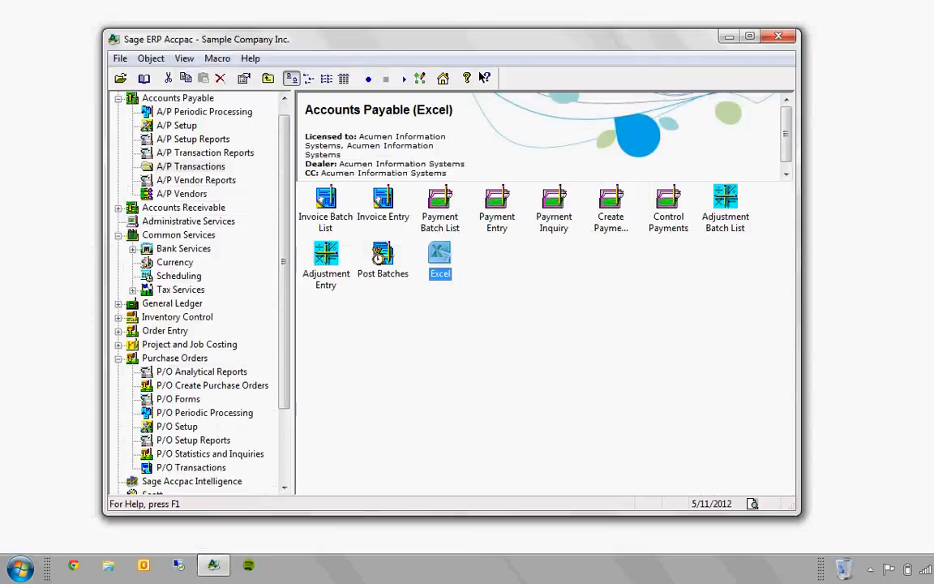
- Start a new program object in the Currency folder of Common Services with the title "Rate Lookup"
left_click(179, 235)
double_click(495, 201)
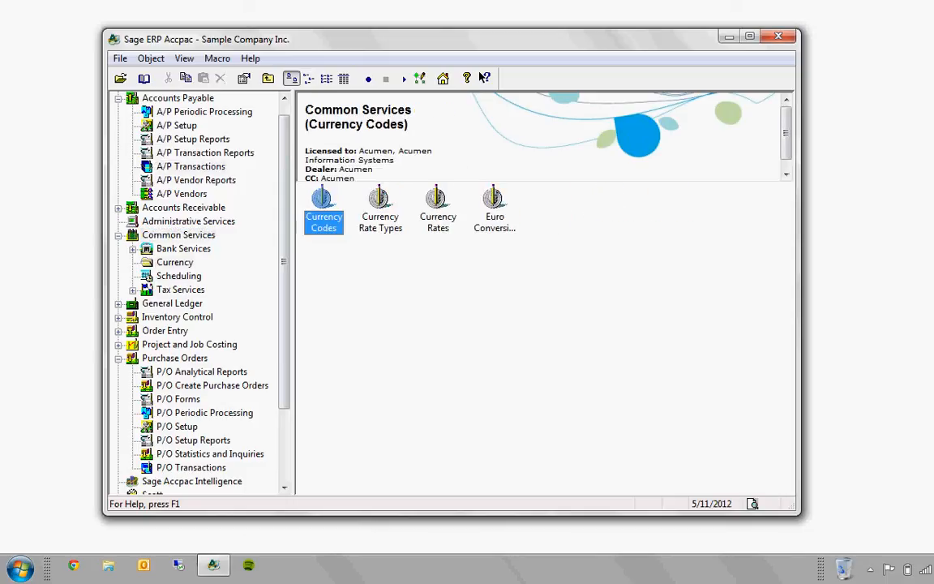
left_click(438, 203)
right_click(407, 281)
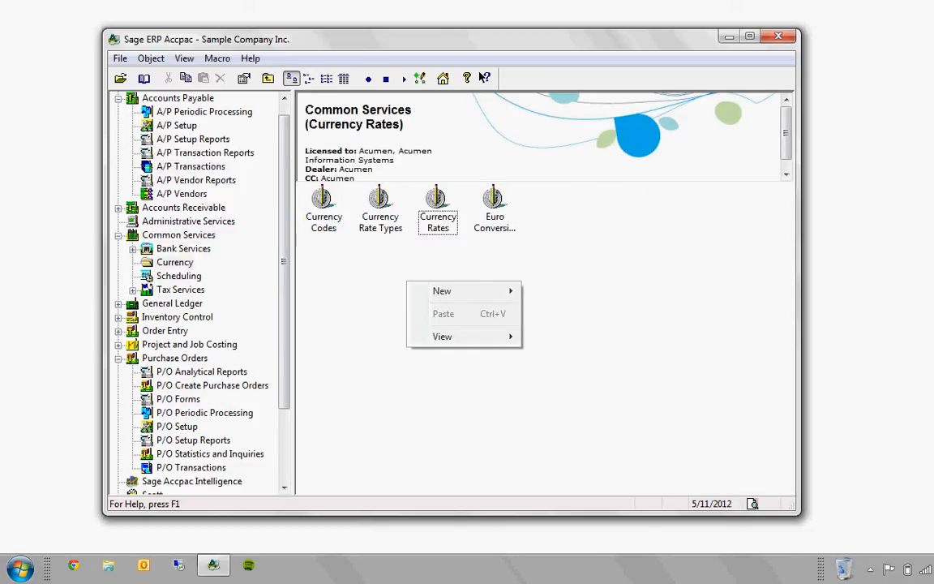
mouse_move(442, 290)
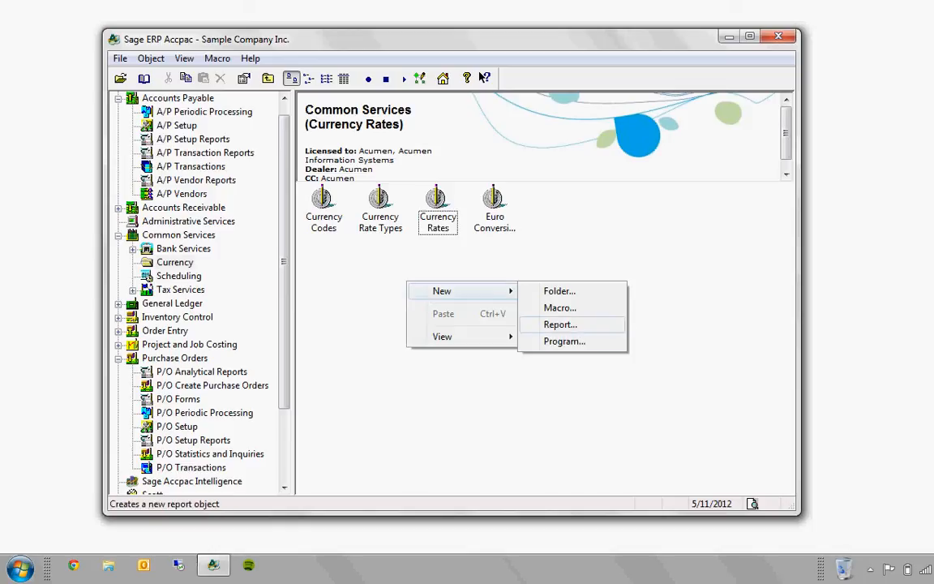
left_click(564, 341)
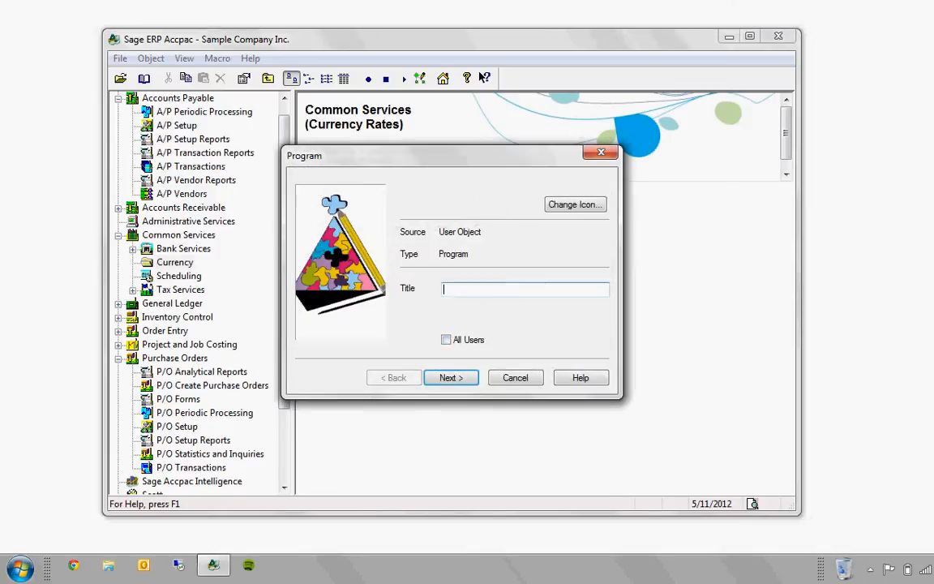
type("Rate Lookup")
key("Return")
type("http://")
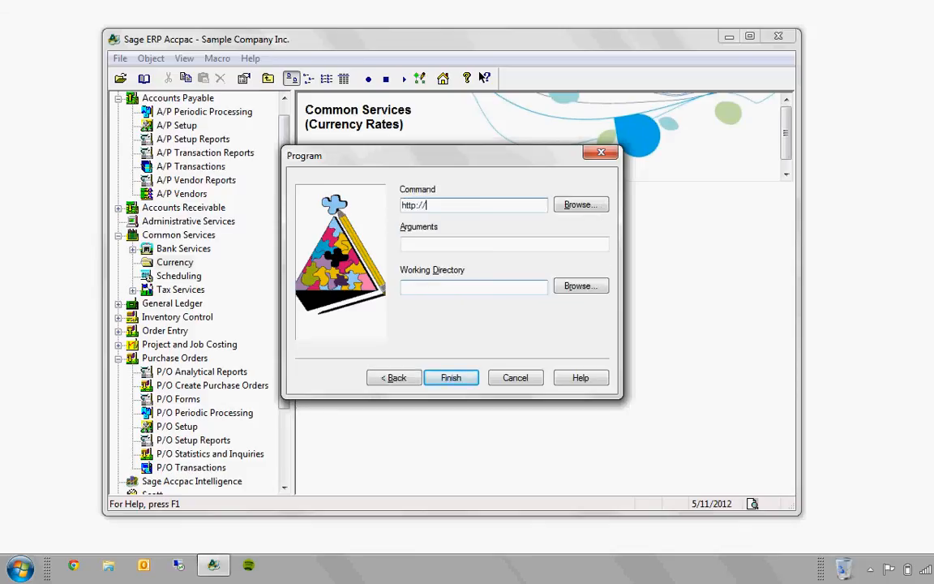
type("xe.com/ucc")
key("Return")
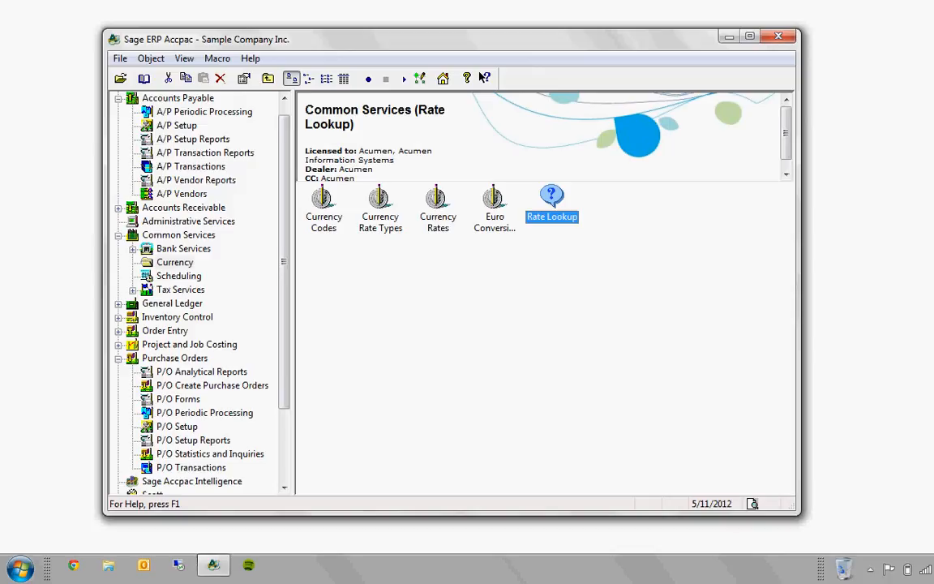
- Test the Rate Lookup shortcut by opening its web page from it, and close the page
key("Return")
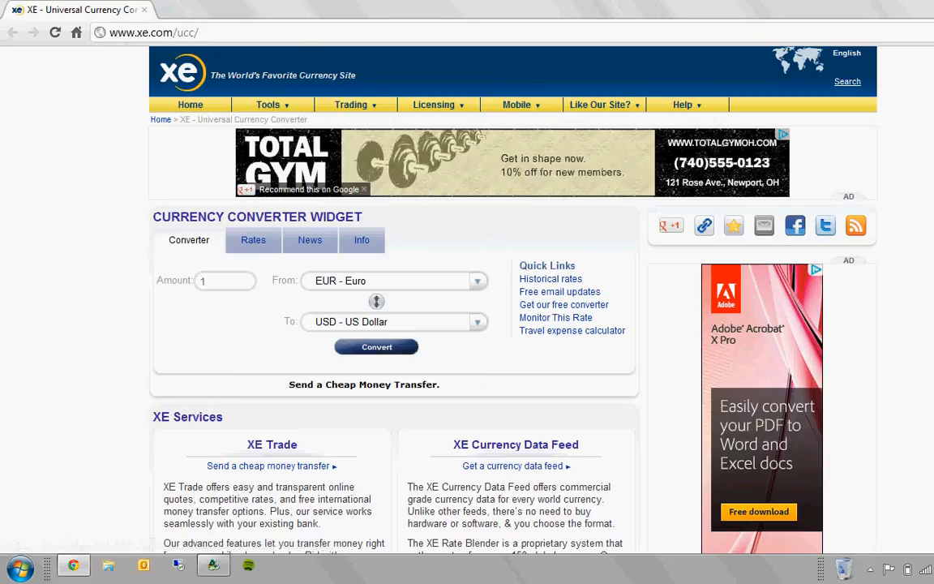
left_click(144, 10)
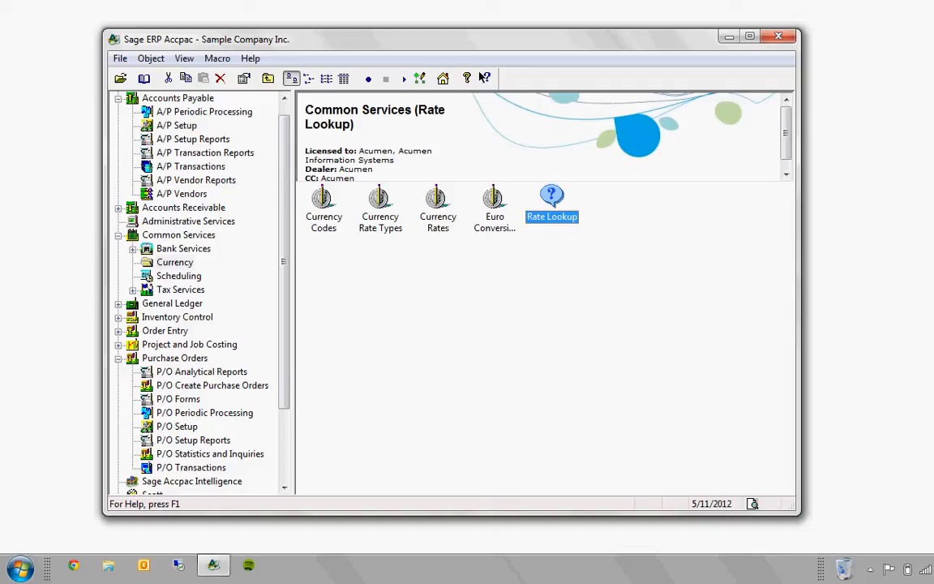
left_click_drag(306, 109, 355, 125)
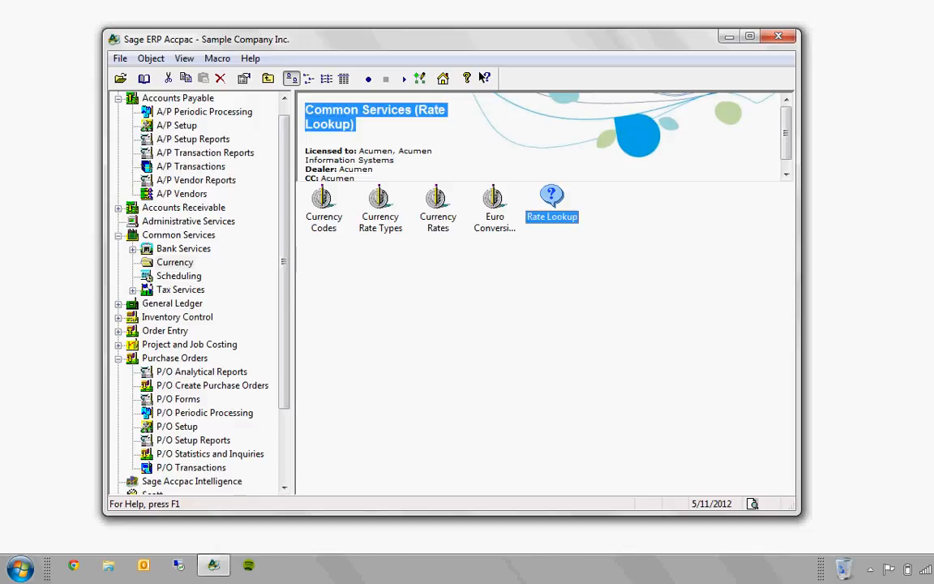
left_click(356, 126)
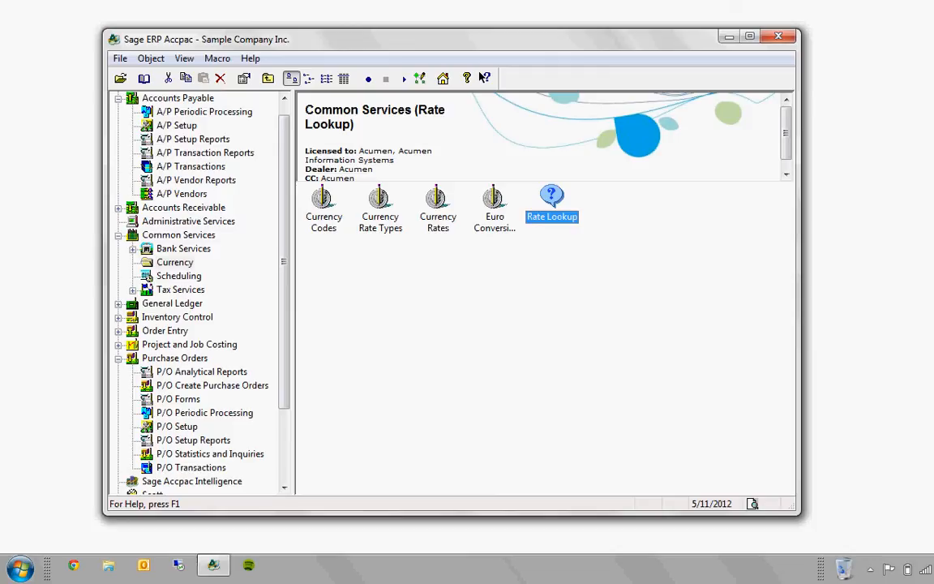
- Browse in Windows Explorer to C:\Sage\Accpac\AS60A\ENG and select the Appdef.htm file
key("super+e")
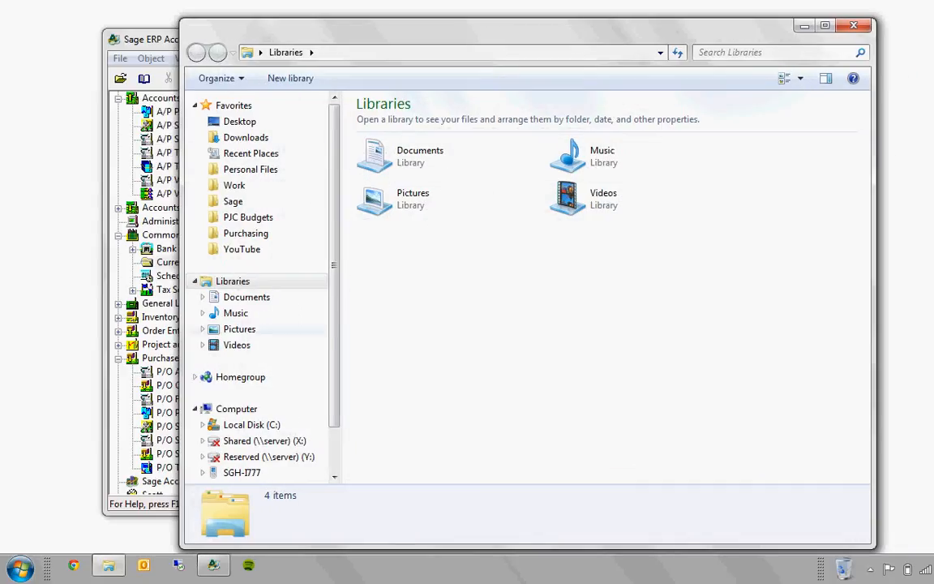
left_click(252, 425)
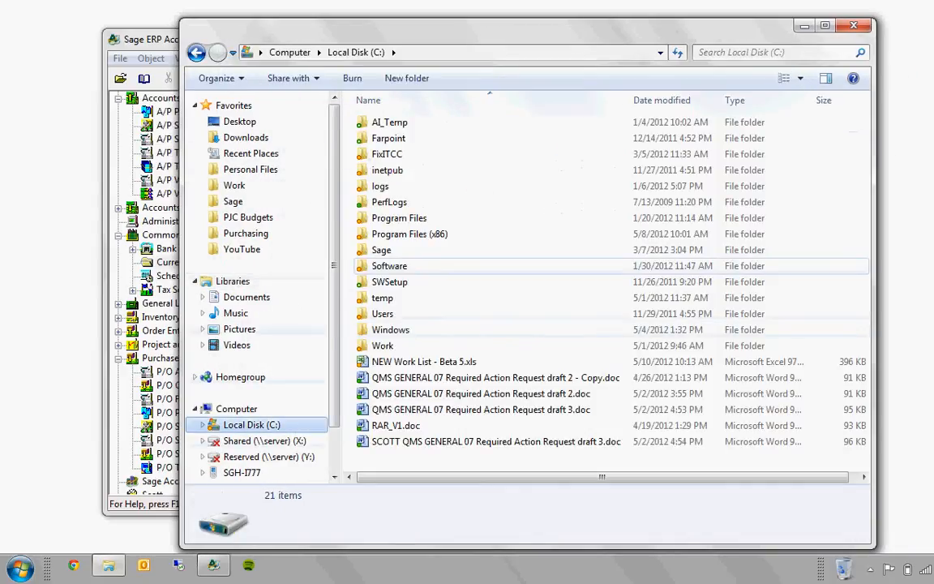
double_click(381, 250)
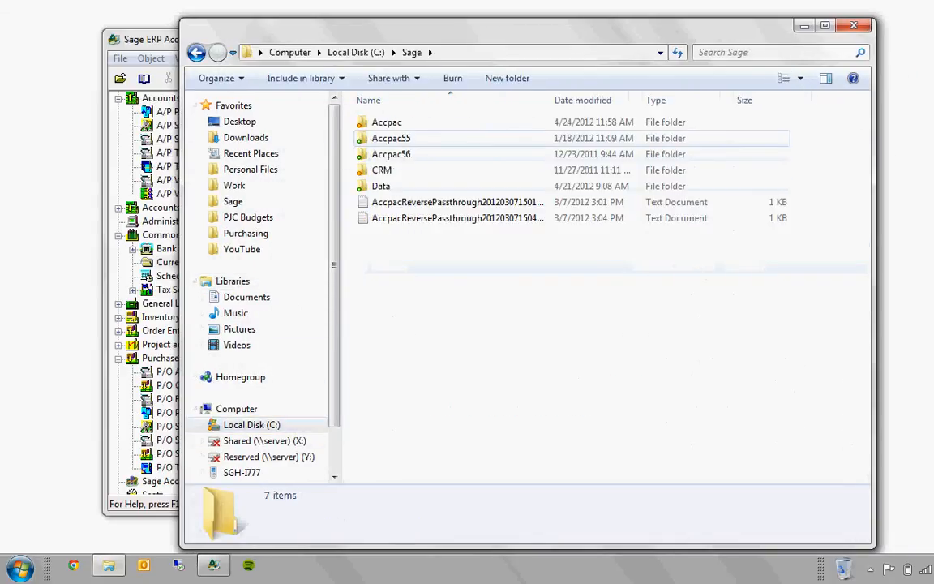
left_click(387, 121)
double_click(387, 121)
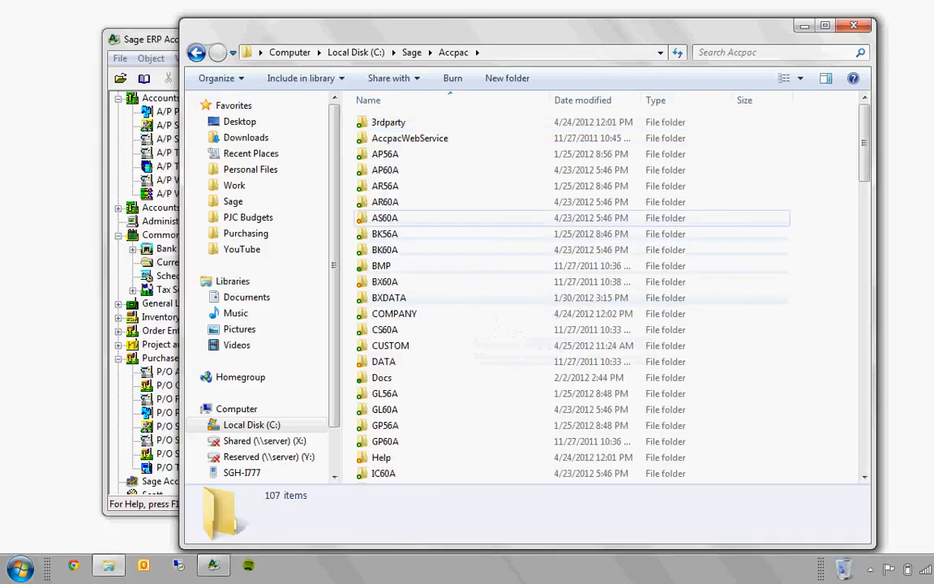
double_click(385, 218)
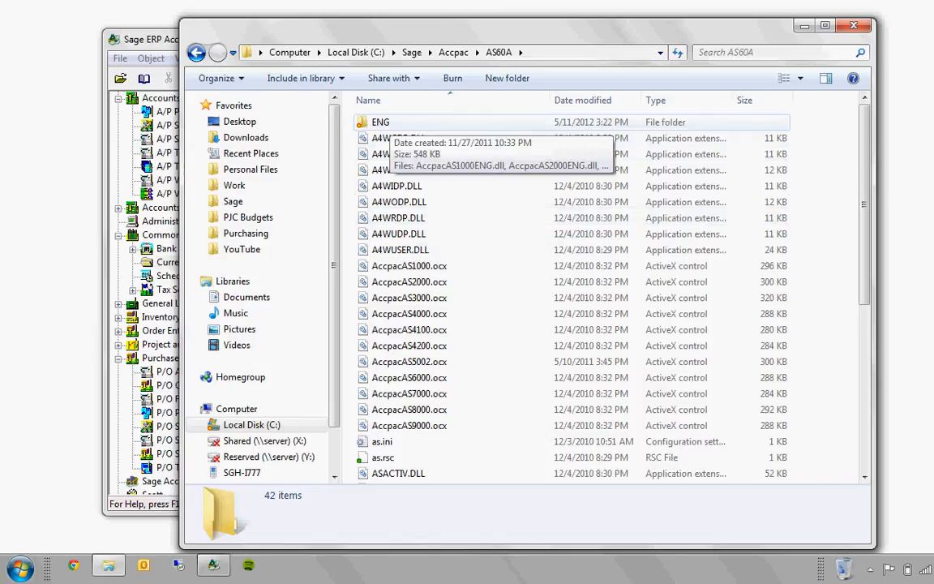
double_click(382, 122)
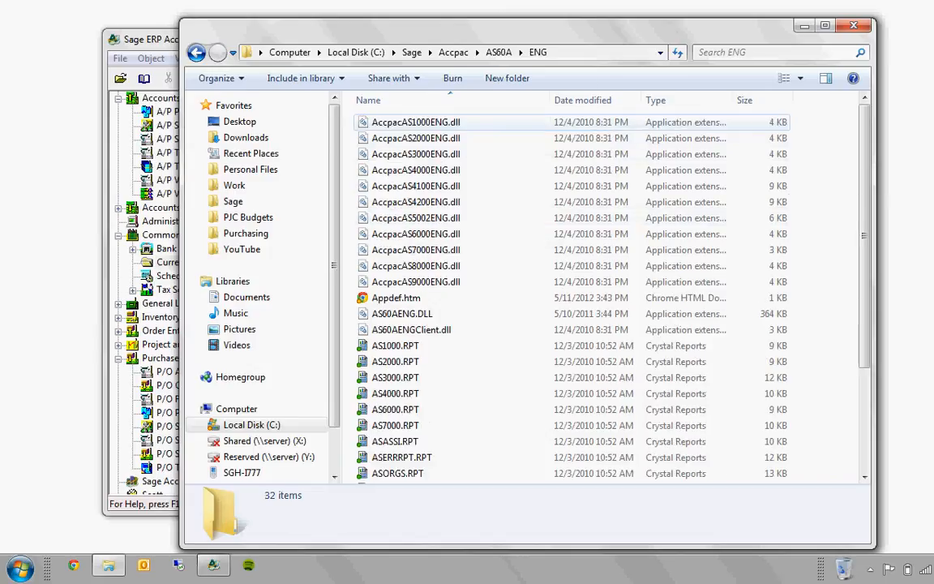
left_click(405, 298)
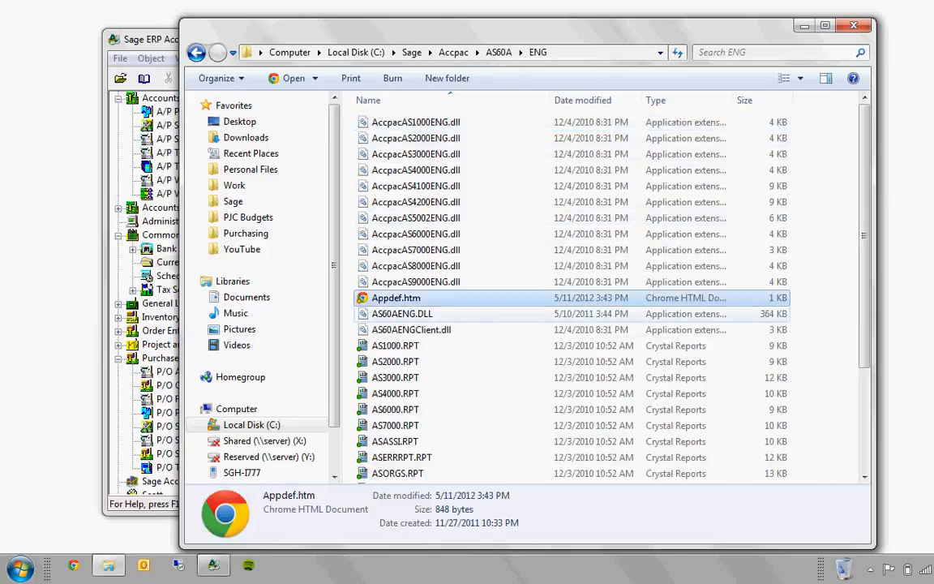
- Examine Image1.jpg and Image2.jpg in the ENG folder and compare them with the banner of the Sage ERP Accpac desktop
scroll(422, 299, "down", 1)
left_click(149, 277)
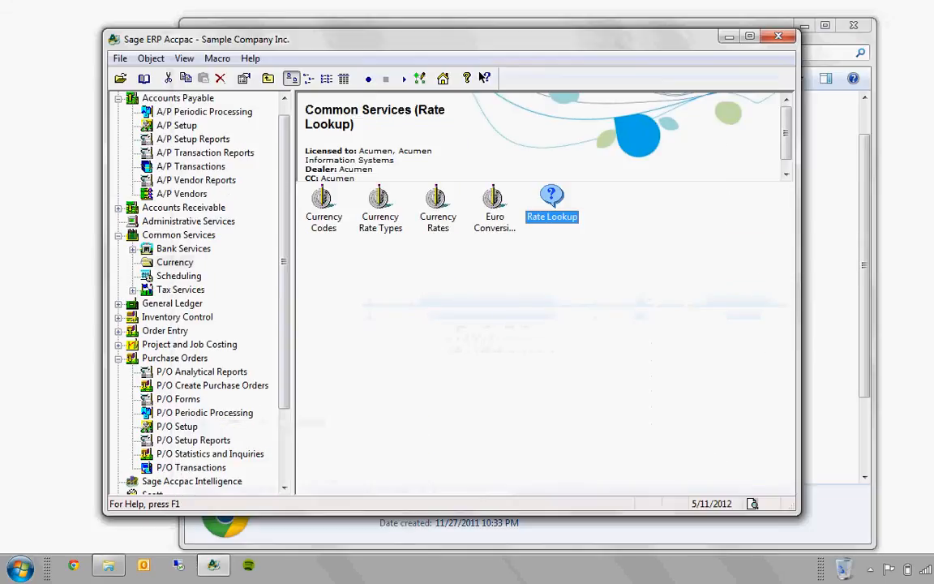
left_click(109, 565)
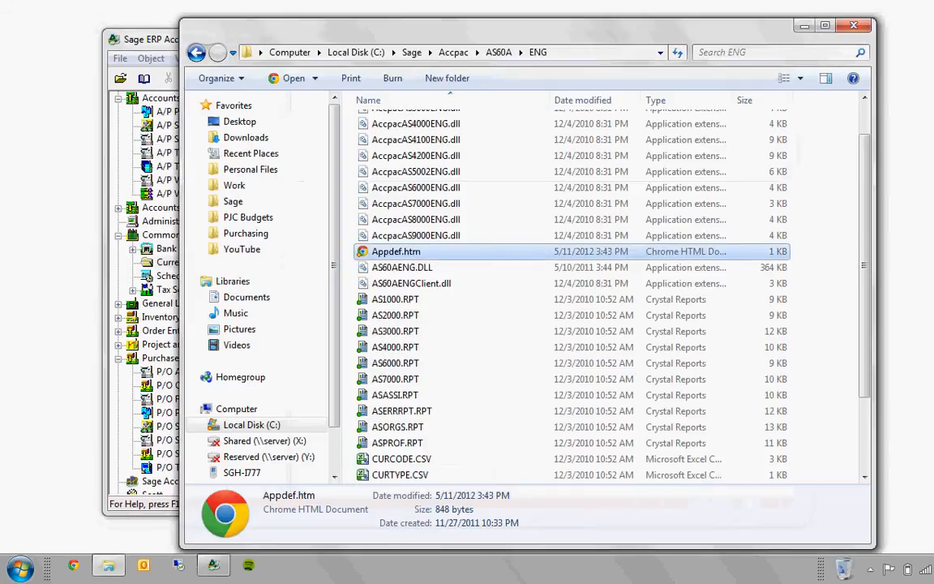
scroll(460, 445, "down", 2)
left_click(406, 459)
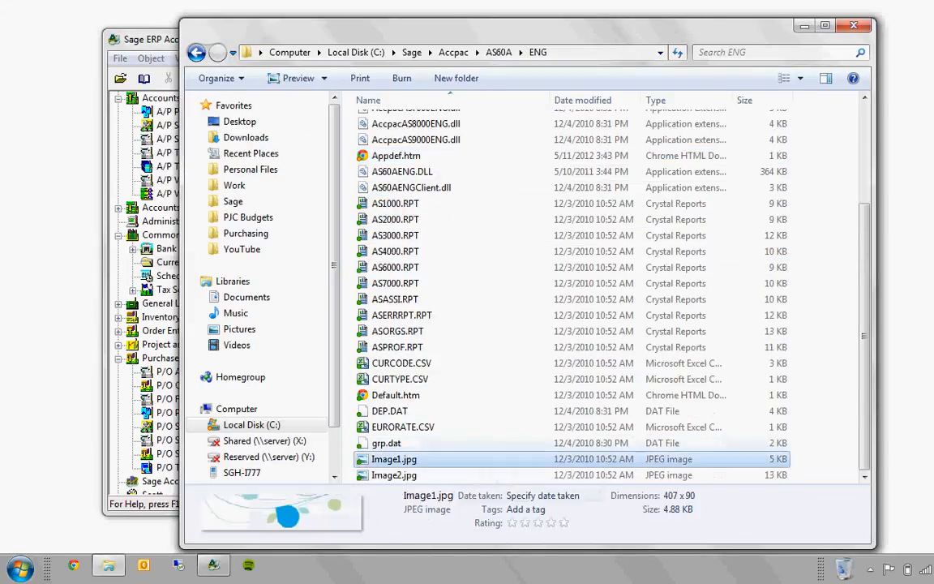
left_click(405, 475)
double_click(394, 459)
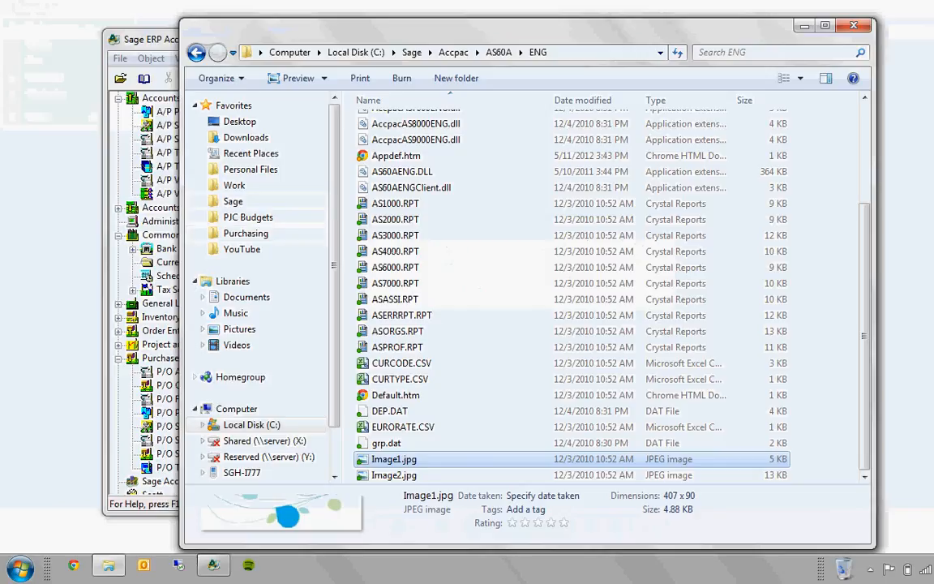
left_click(174, 410)
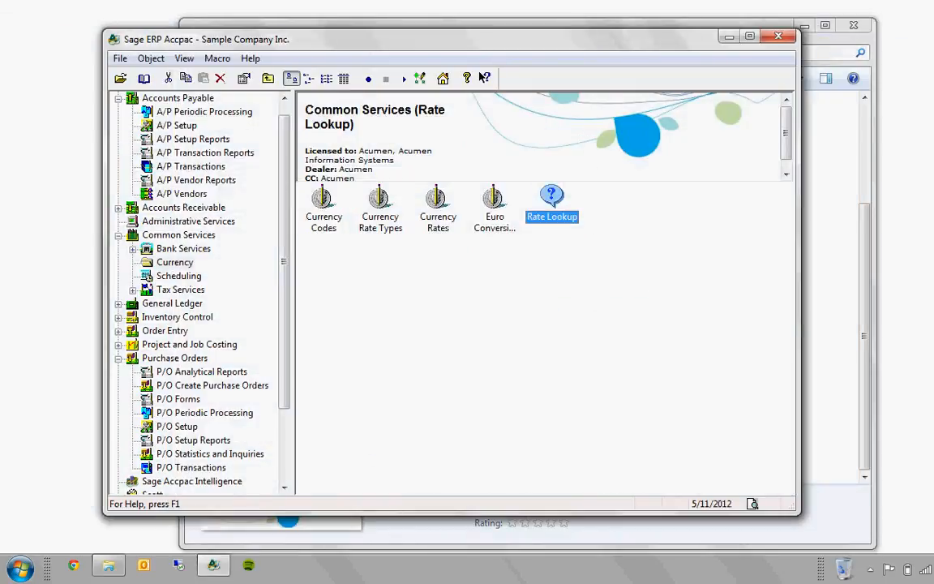
key("alt+Tab")
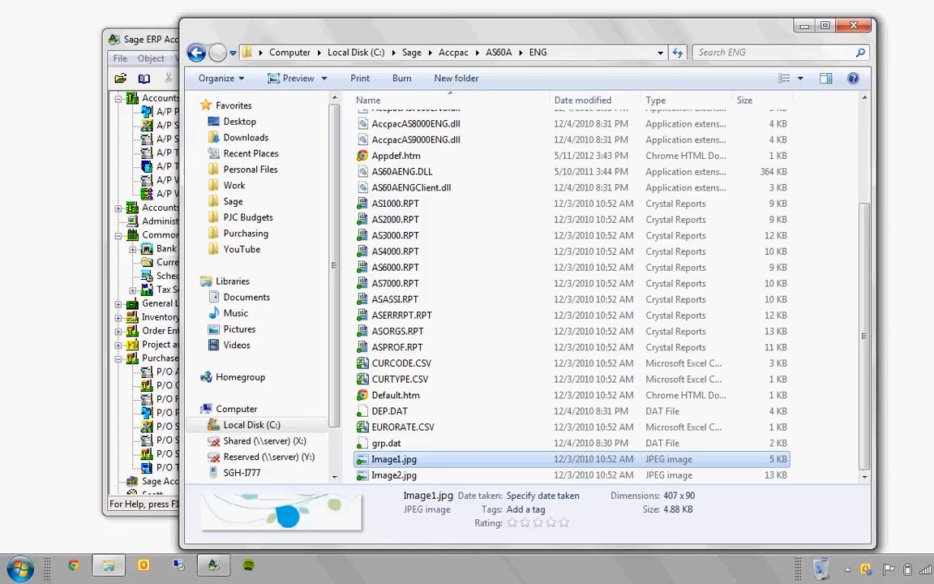
- Open Appdef.htm from the ENG folder in Notepad
left_click(397, 156)
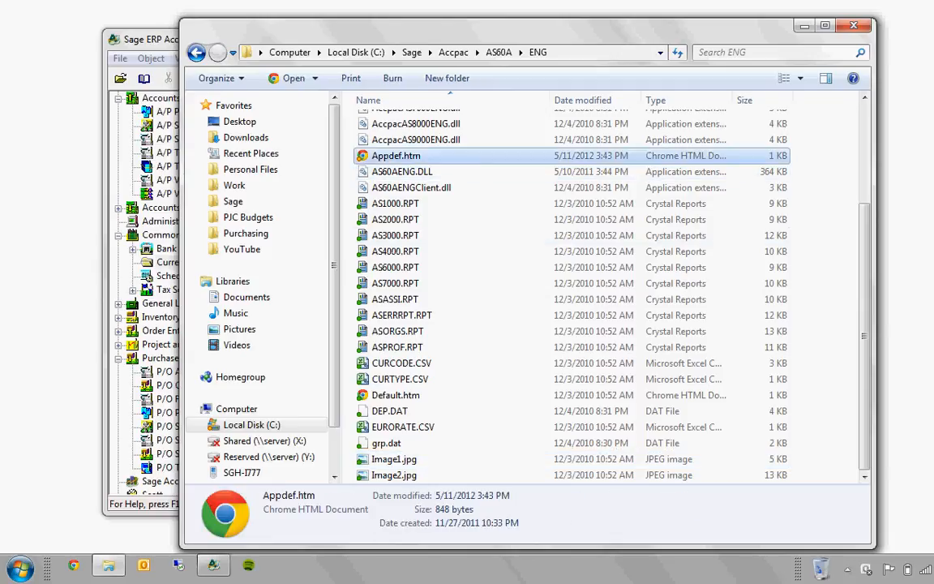
right_click(395, 162)
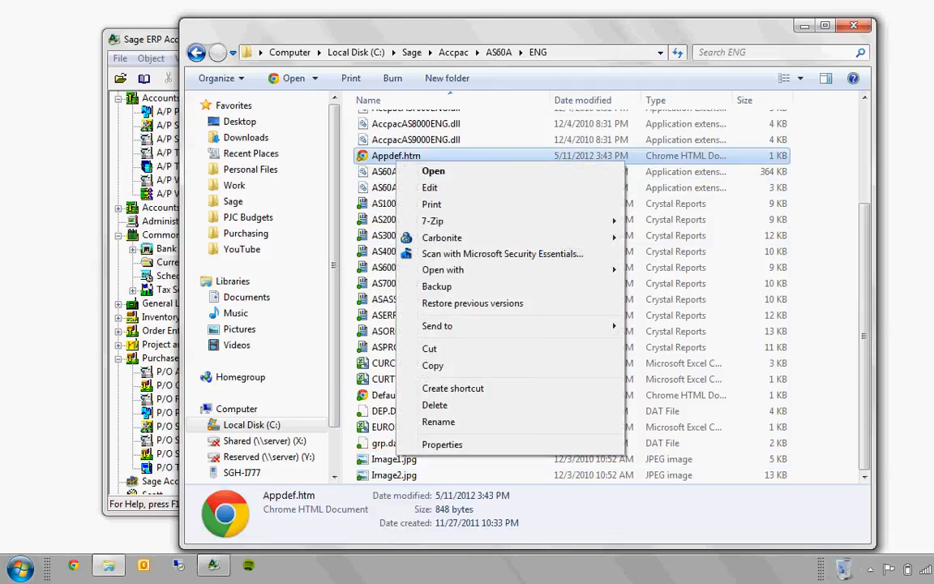
mouse_move(487, 269)
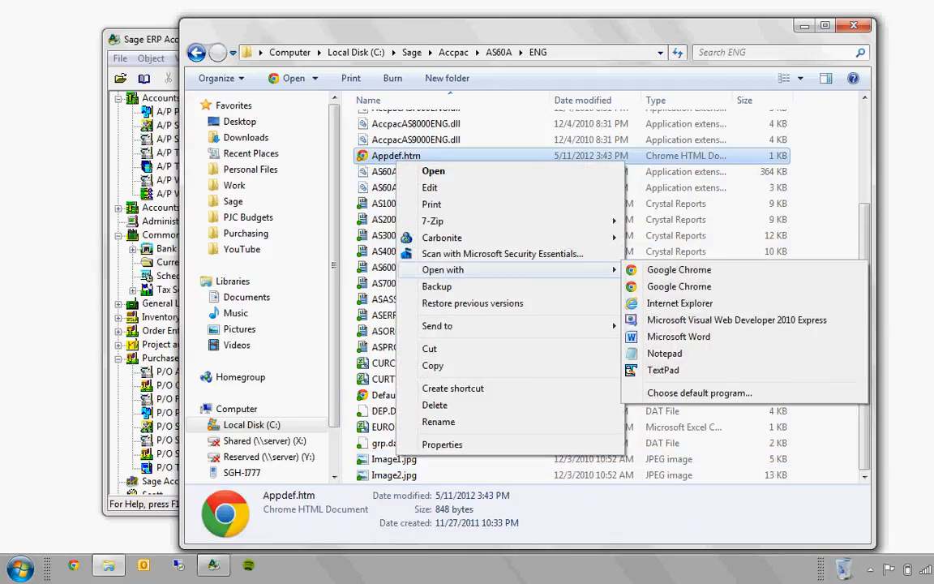
left_click(665, 353)
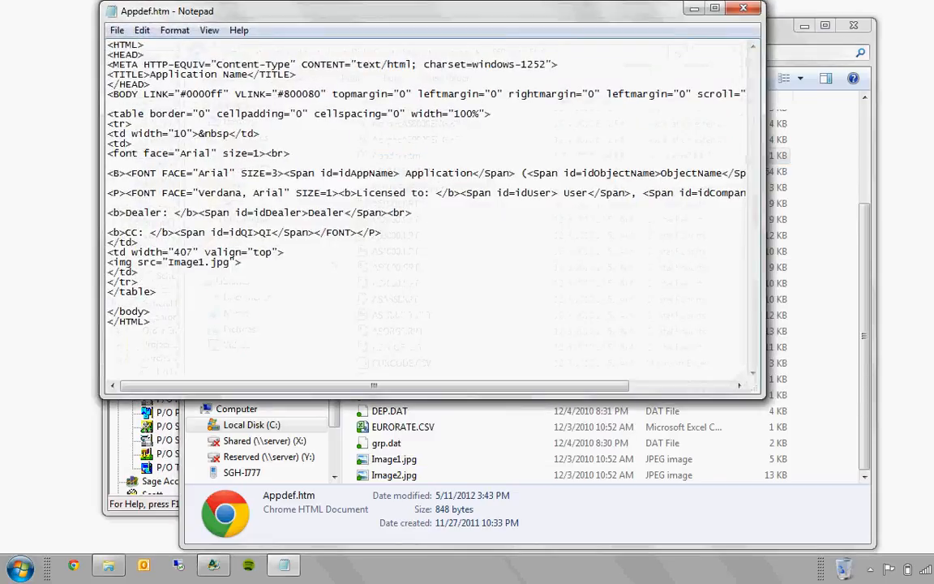
left_click(108, 183)
key("Return")
key("Return")
key("Up")
type("<")
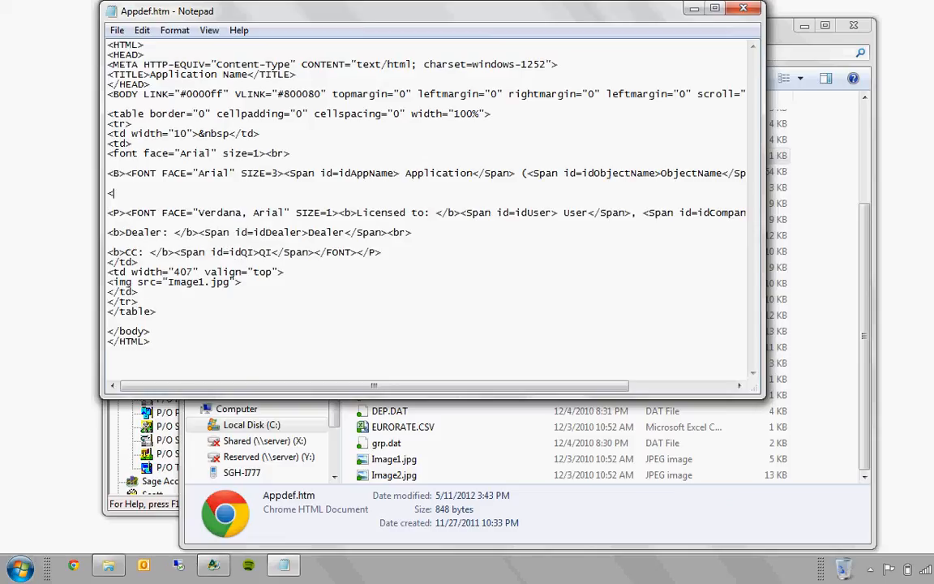
type("br><a href:=\"http:")
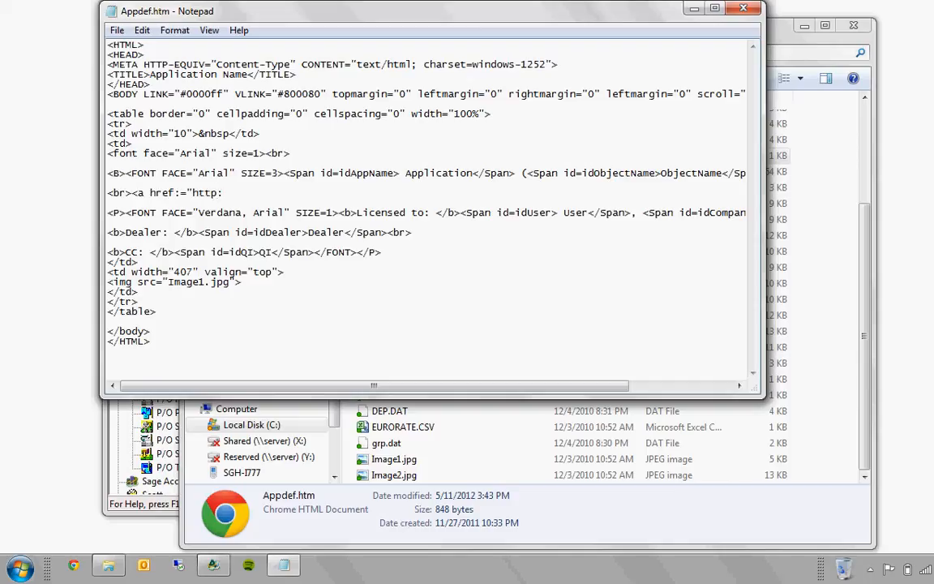
type("//acumenhelpdesk.com")
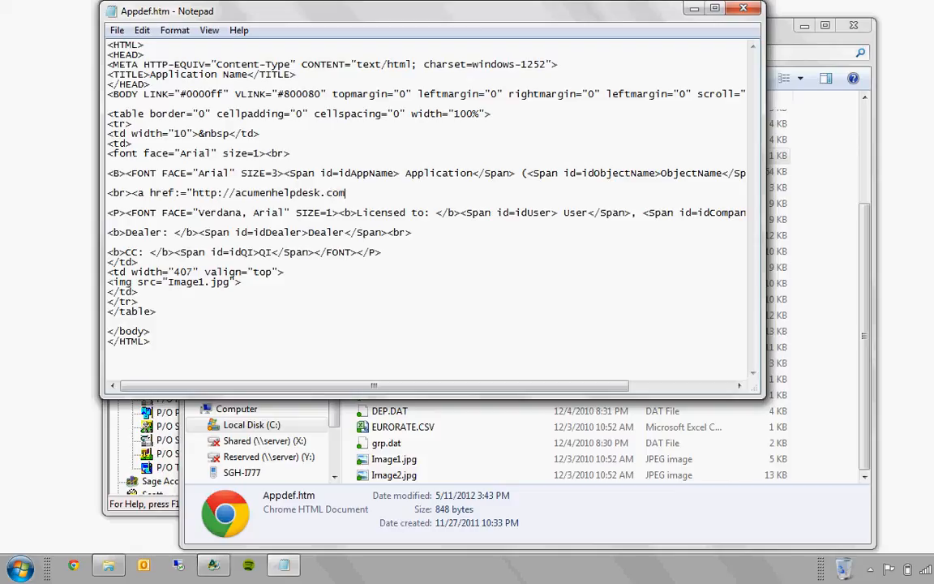
type("\">Support</a>")
key("alt+f")
key("Down")
key("Down")
key("Return")
- Switch to Sage ERP Accpac, then close and reopen Sample Company, Inc. to reload the desktop banner
key("alt+Tab")
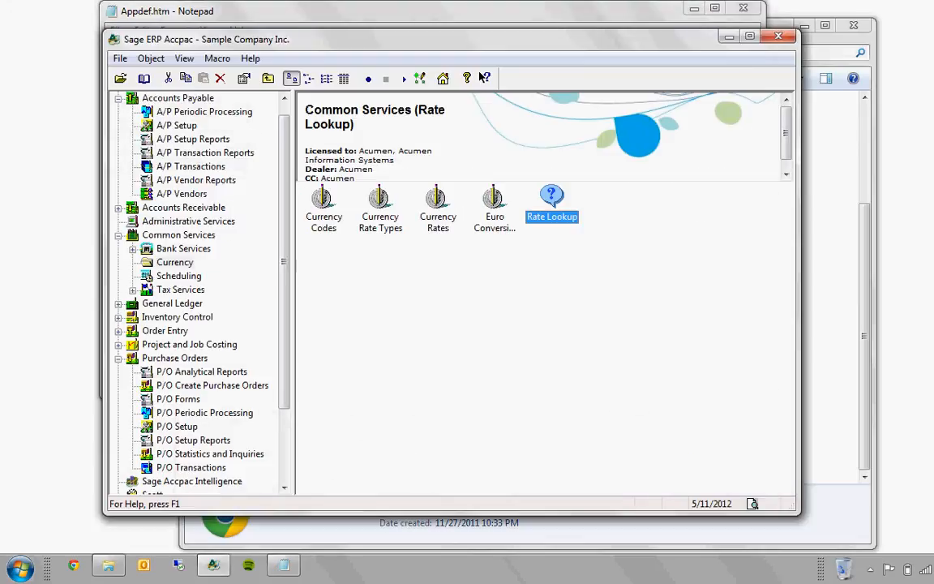
key("alt+f")
key("Down")
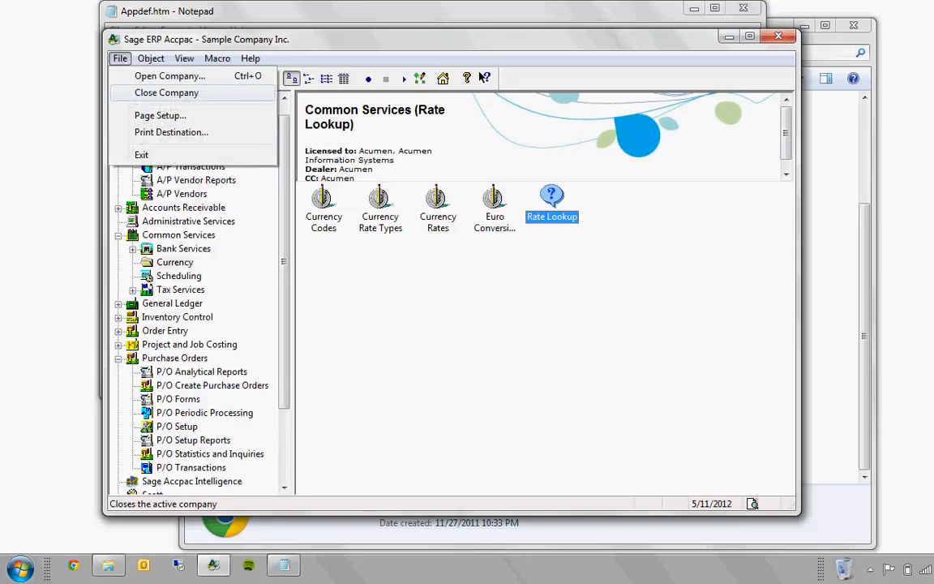
key("Return")
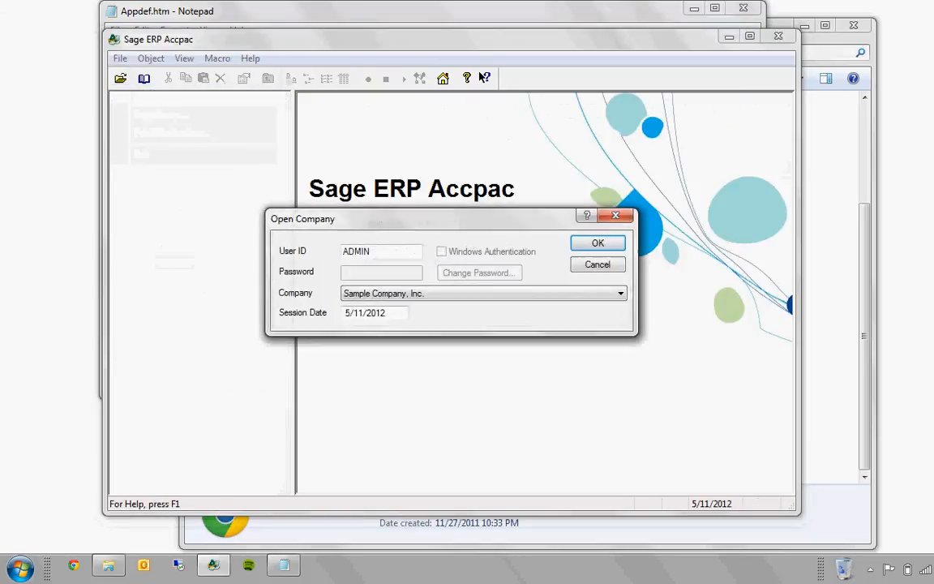
key("Return")
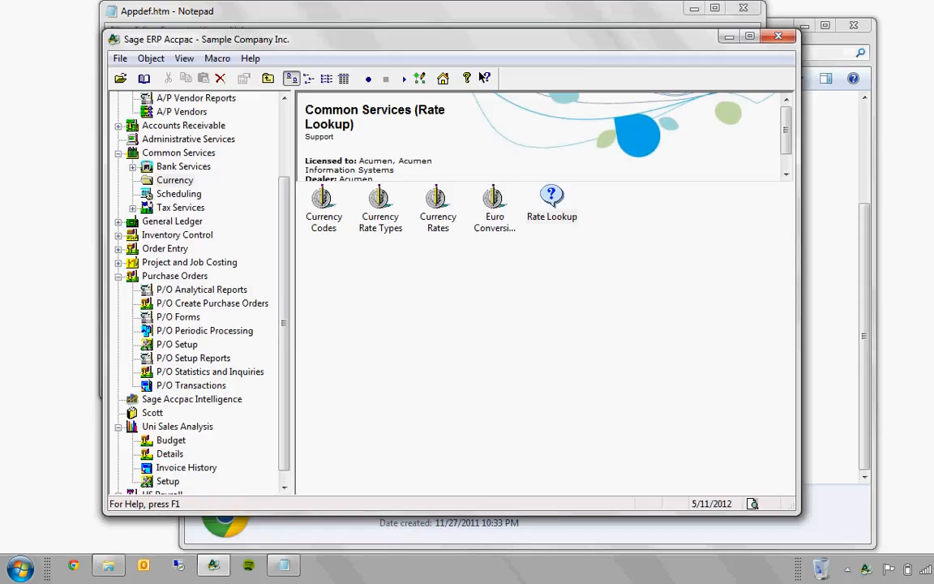
- Switch to Notepad, remove the colon after href in the Support link of Appdef.htm, and save the file
key("alt+Tab")
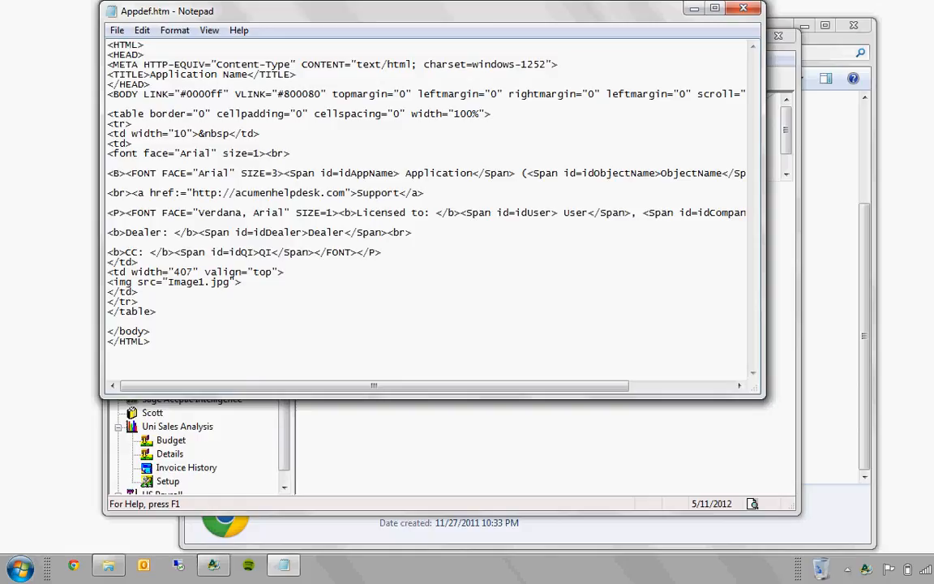
left_click(176, 193)
key("Delete")
key("alt")
key("f")
key("Down")
key("Down")
key("Return")
- Switch back to Sage ERP Accpac and reload the banner by closing and reopening Sample Company, Inc. as ADMIN
key("alt+Tab")
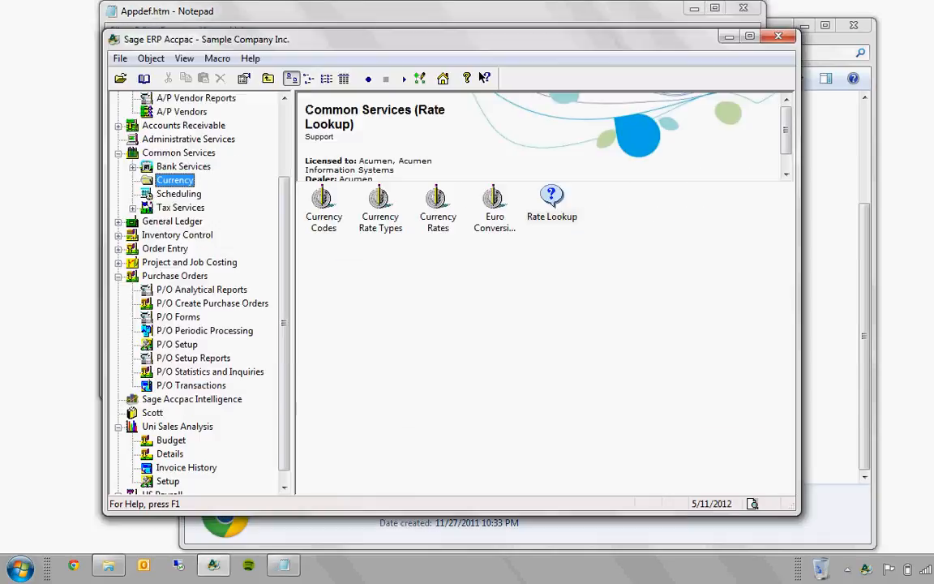
key("alt+f")
key("Down")
key("Return")
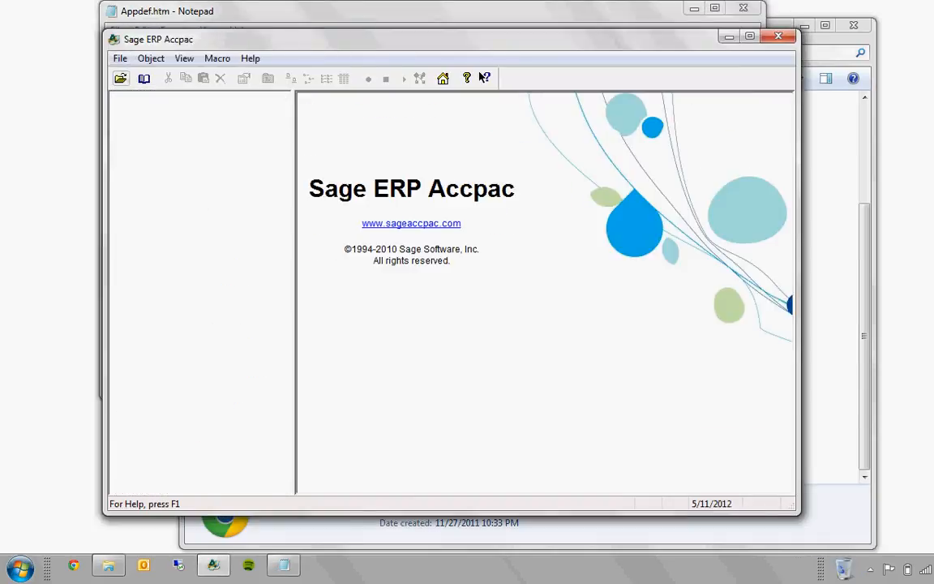
key("alt+f")
key("Return")
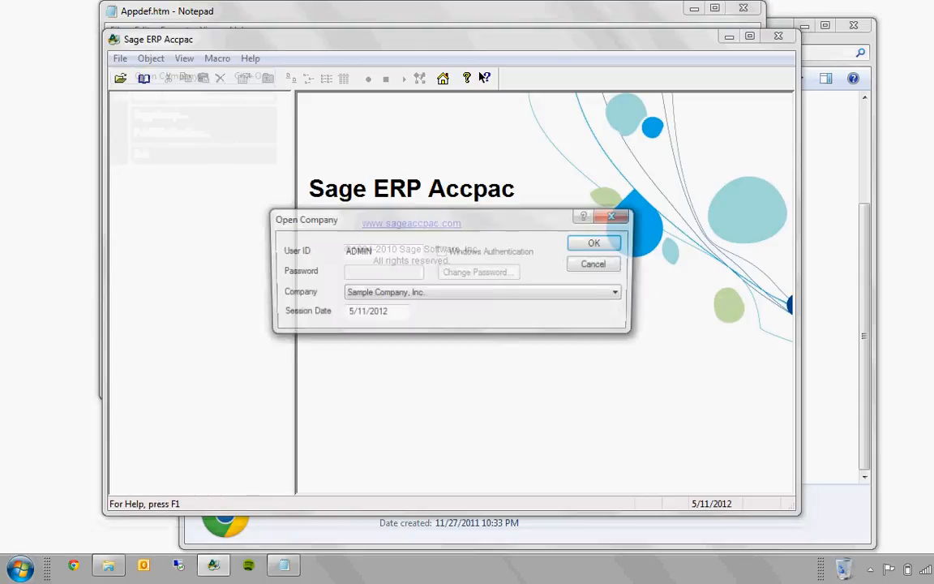
key("Return")
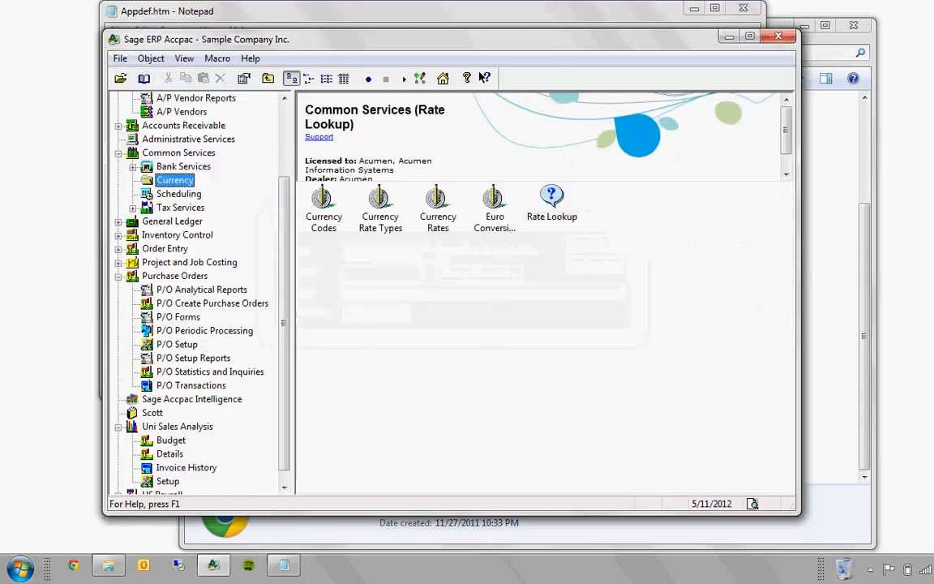
- Follow the Support link in the desktop banner to test it, and minimize the Accpac and Notepad windows
left_click(319, 137)
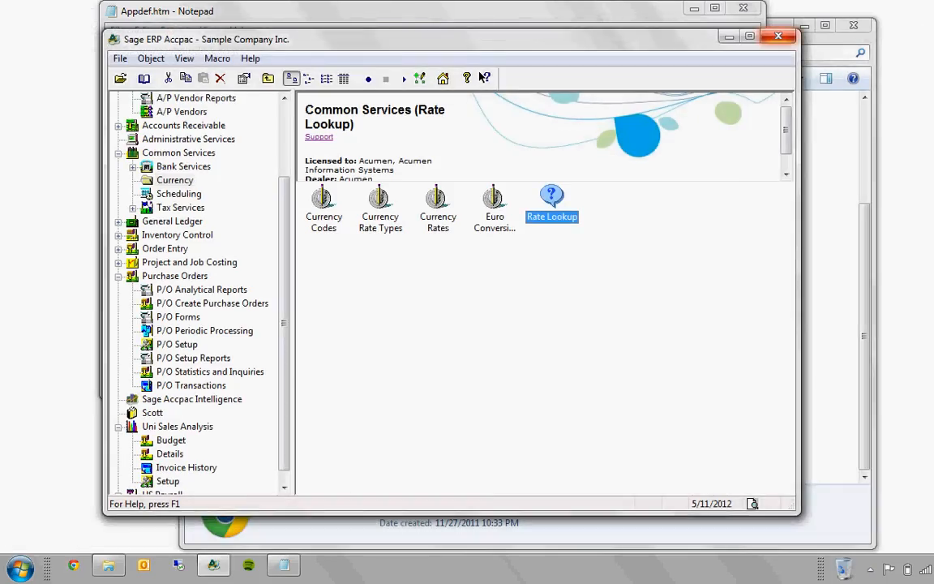
left_click(729, 36)
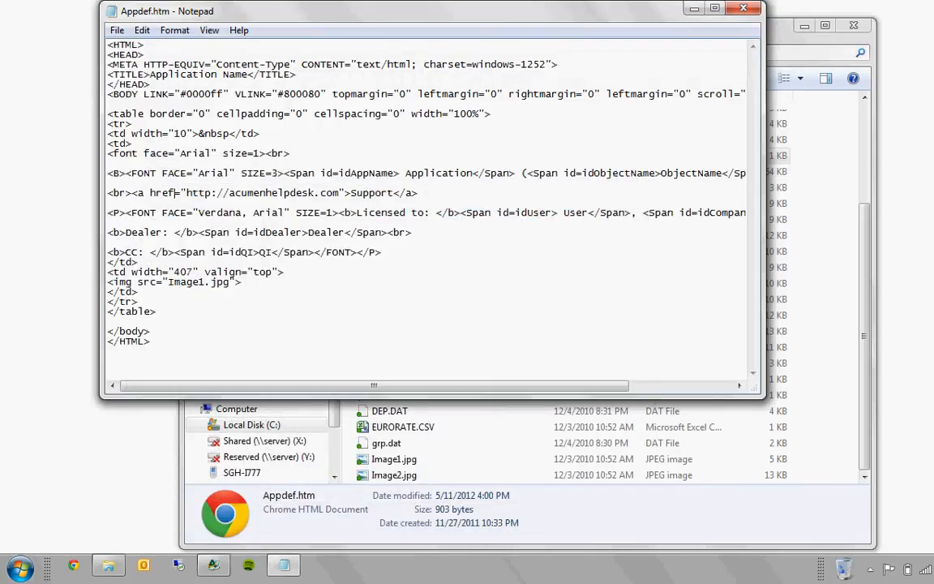
left_click(694, 9)
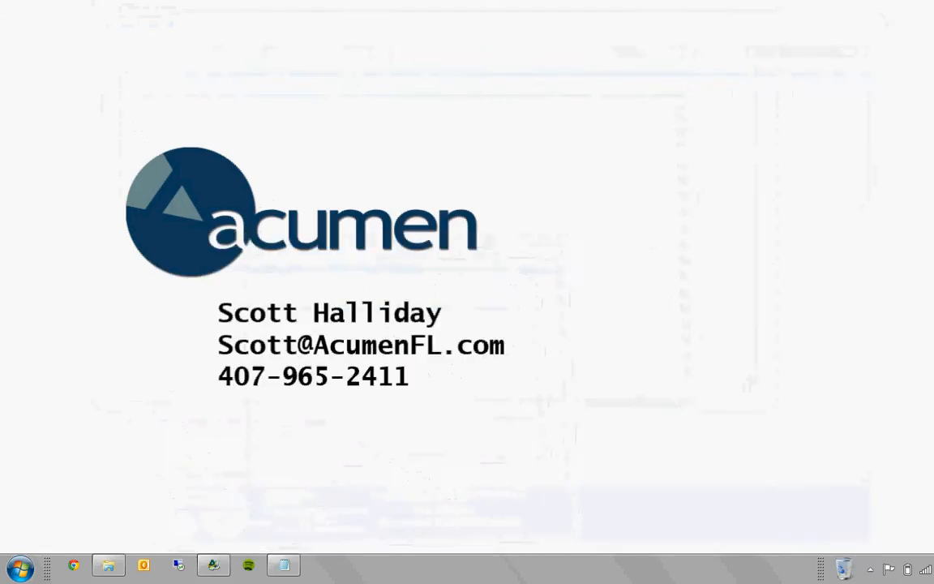